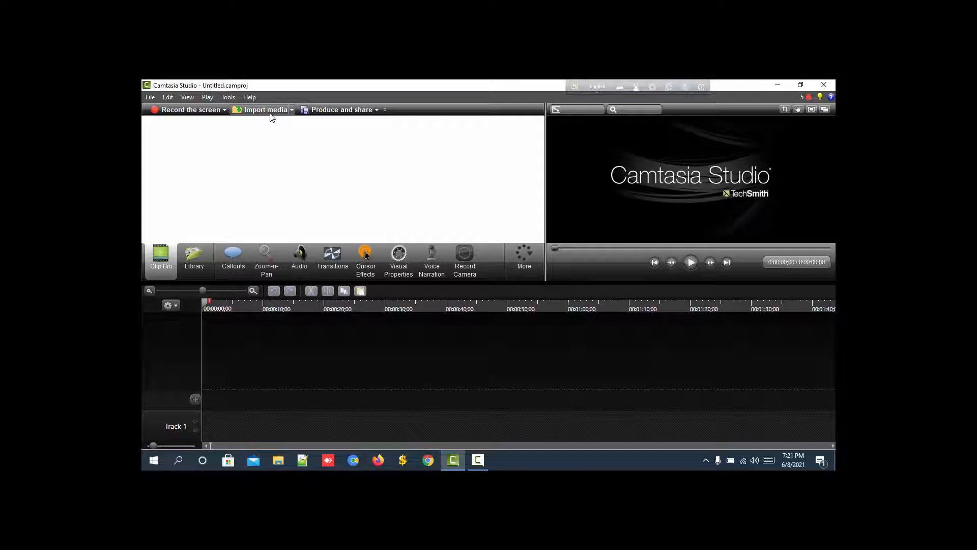
# Import the video file VID_20210608_000957 from New folder (8) into the project's media.
pyautogui.click(267, 110)
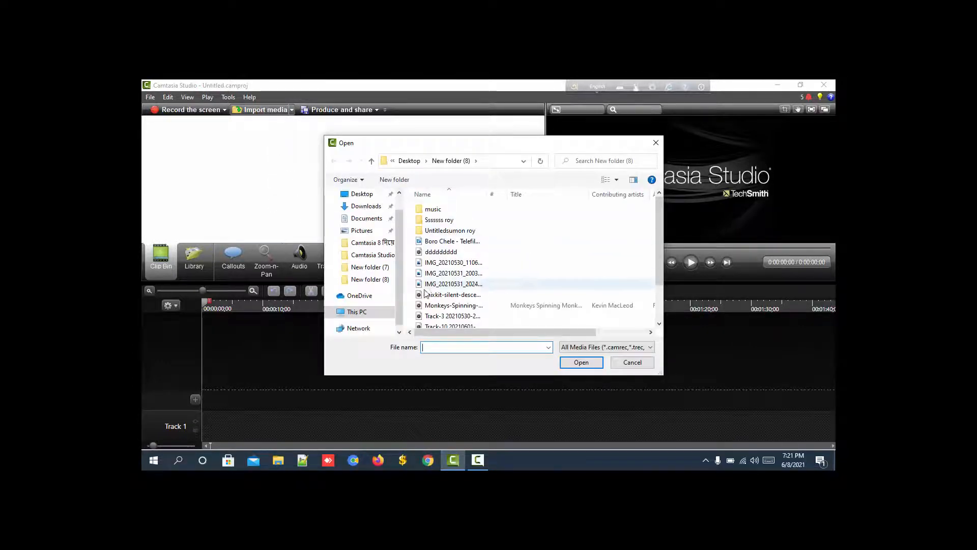
pyautogui.scroll(-2, 458, 288)
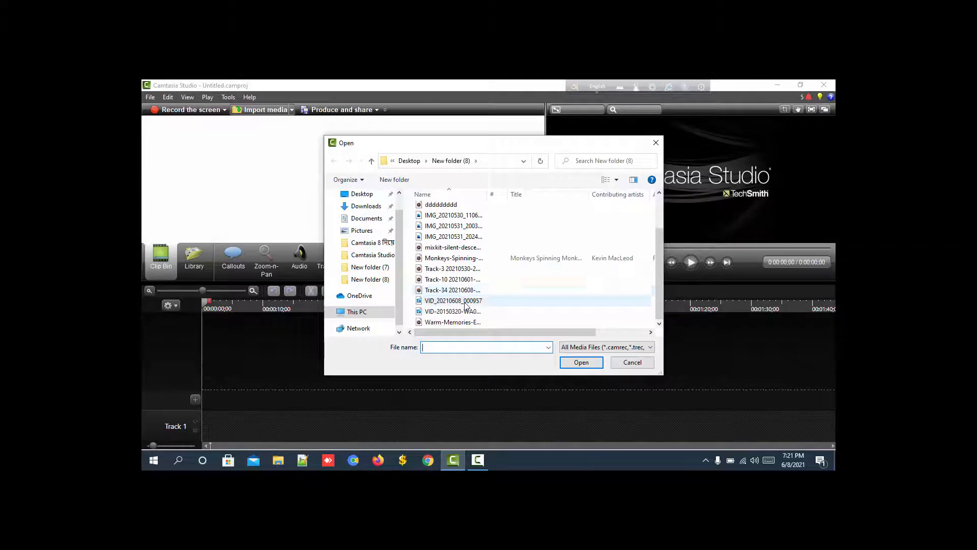
pyautogui.click(464, 301)
pyautogui.click(592, 368)
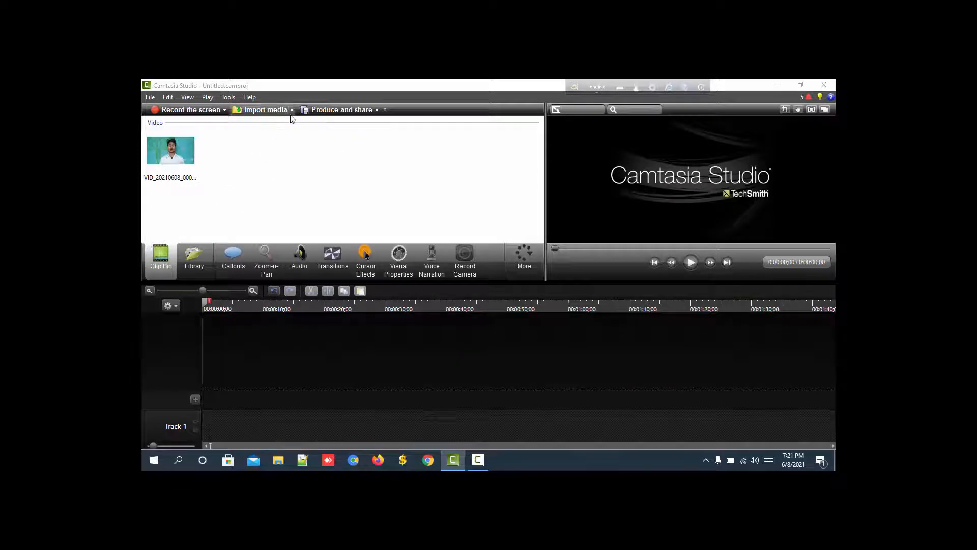
pyautogui.click(268, 109)
pyautogui.scroll(-2, 461, 260)
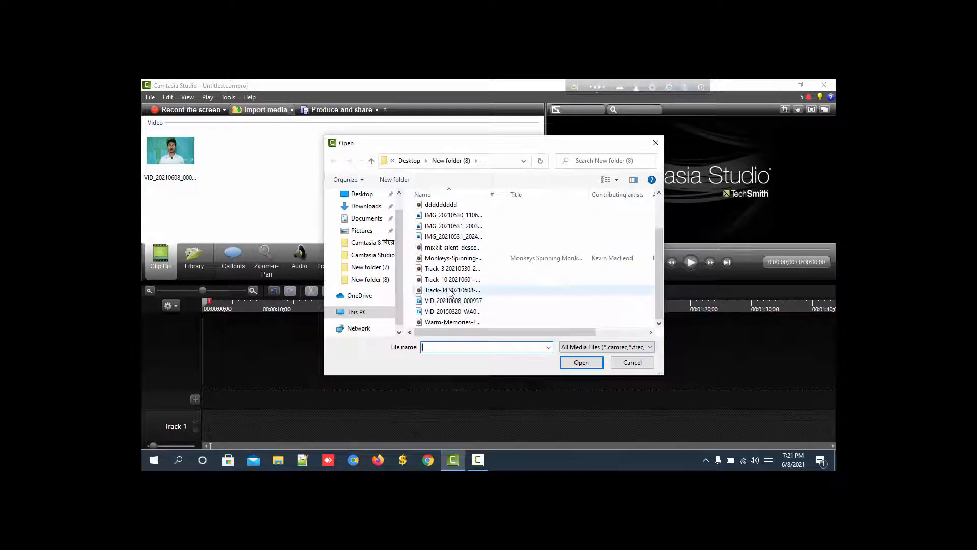
pyautogui.click(450, 291)
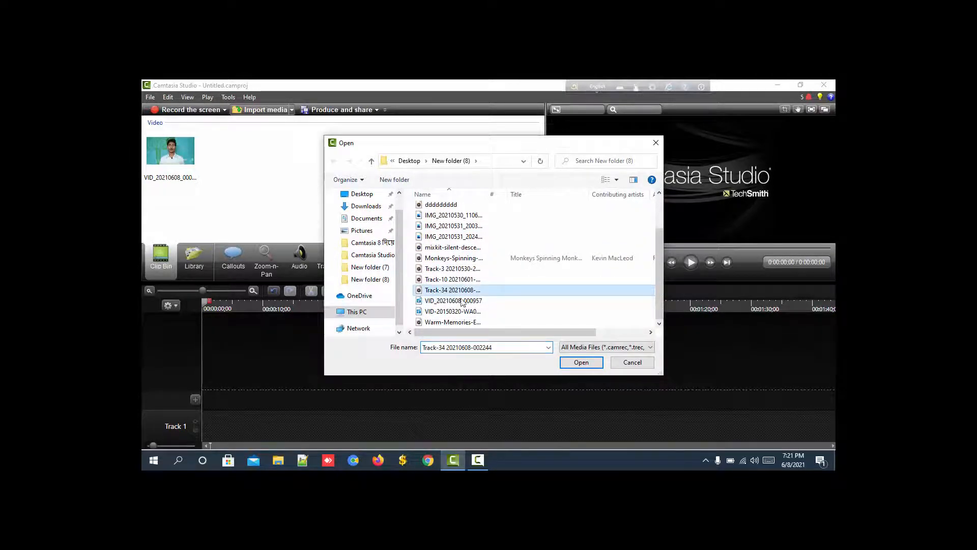
pyautogui.click(581, 362)
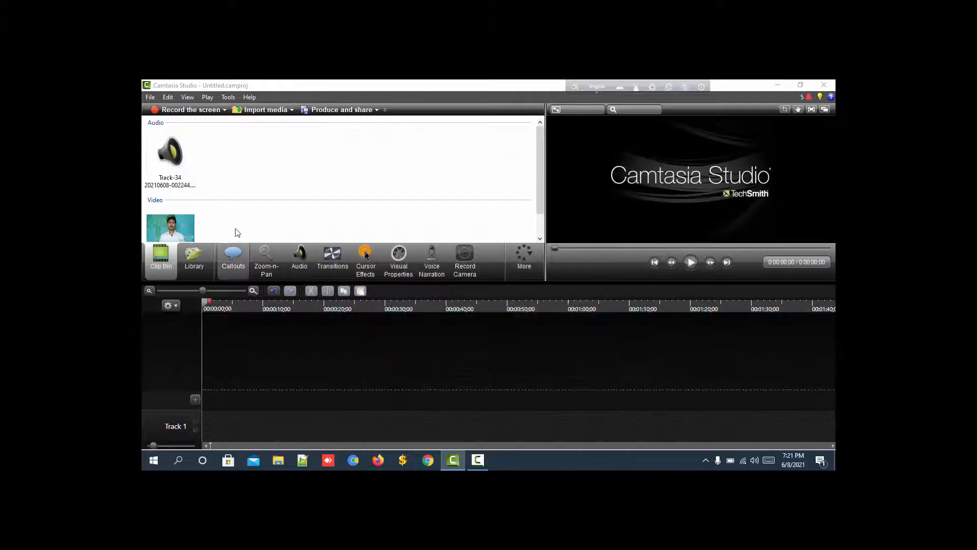
# Place the VID_20210608_000957 clip on Track 2, starting at the beginning of the timeline.
pyautogui.scroll(-1, 288, 225)
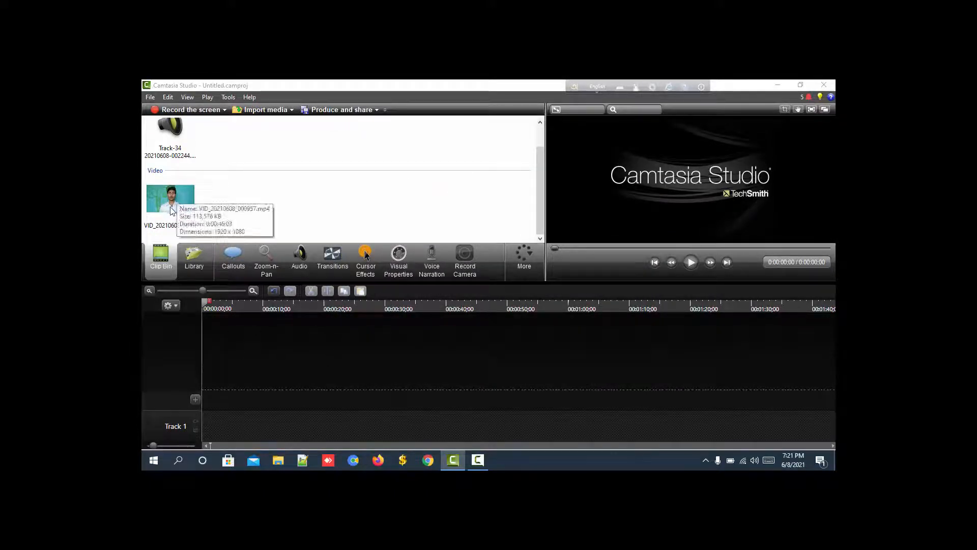
pyautogui.moveTo(164, 201); pyautogui.dragTo(186, 210)
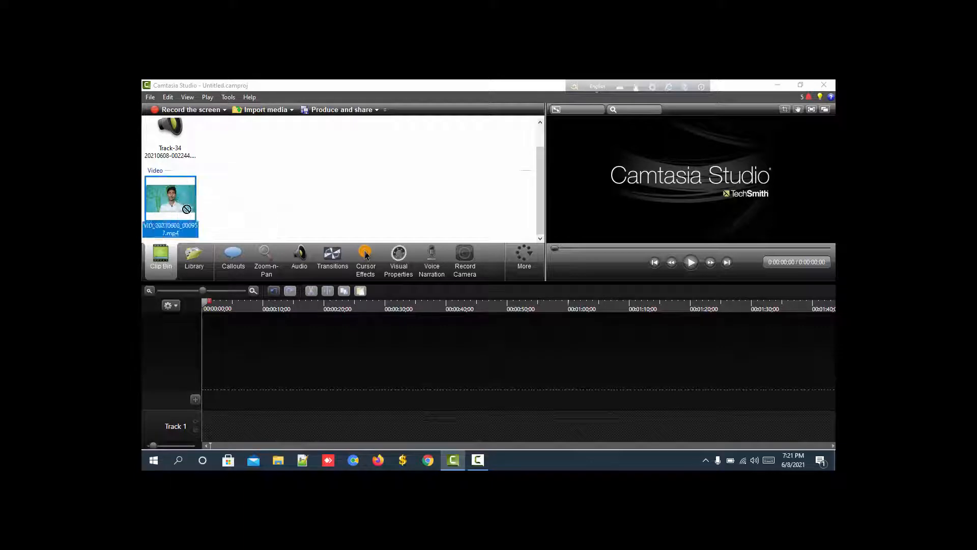
pyautogui.moveTo(314, 416); pyautogui.dragTo(287, 411)
pyautogui.moveTo(337, 429); pyautogui.dragTo(253, 406)
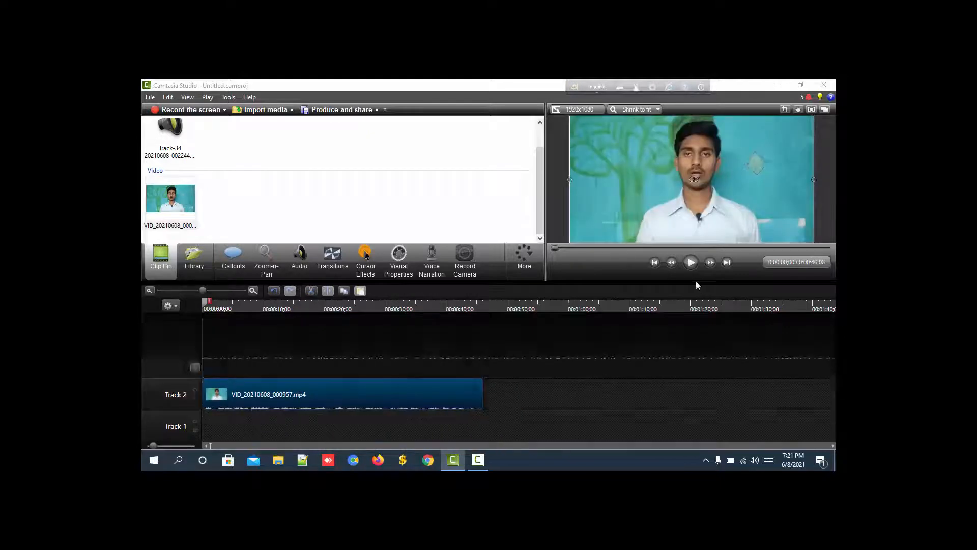
# Play the opening seconds of the video clip and return the playhead to the timeline start.
pyautogui.click(691, 262)
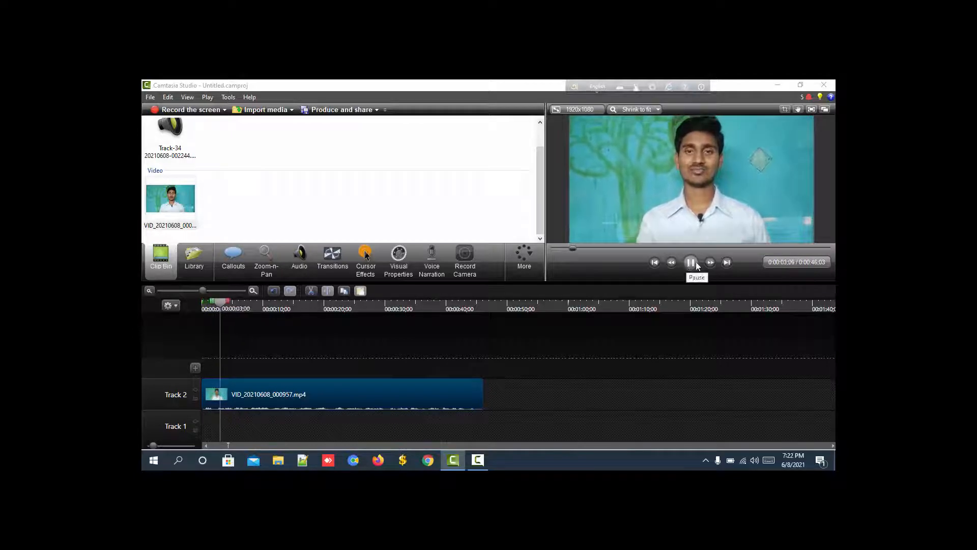
pyautogui.click(691, 262)
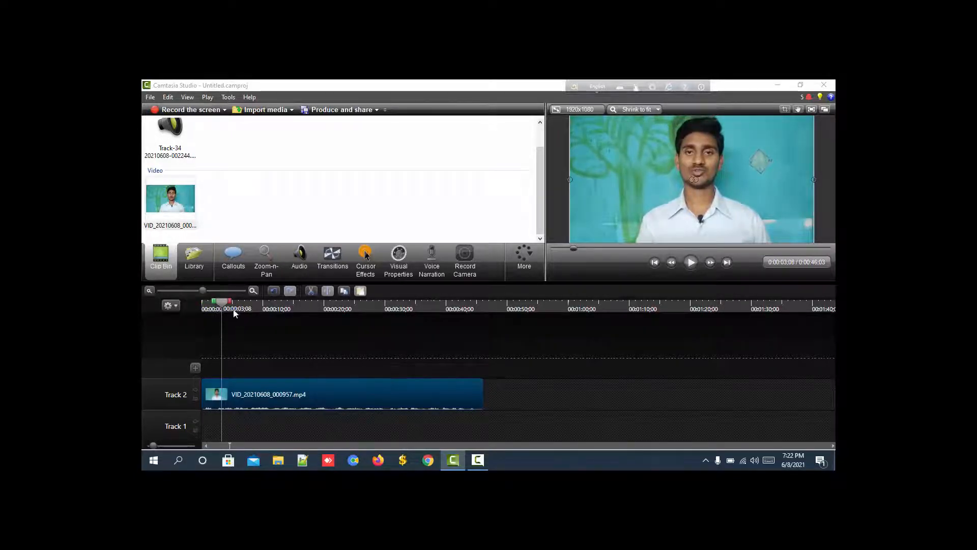
pyautogui.moveTo(227, 304); pyautogui.dragTo(204, 303)
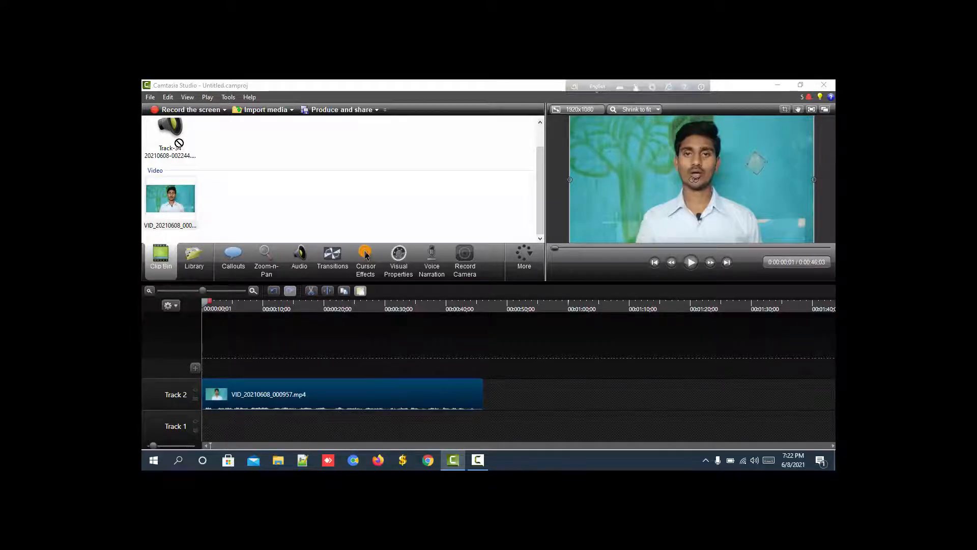
# Place the Track-34 audio on Track 1, preview it beyond the video's end, and move it back beneath the video.
pyautogui.moveTo(176, 139); pyautogui.dragTo(219, 427)
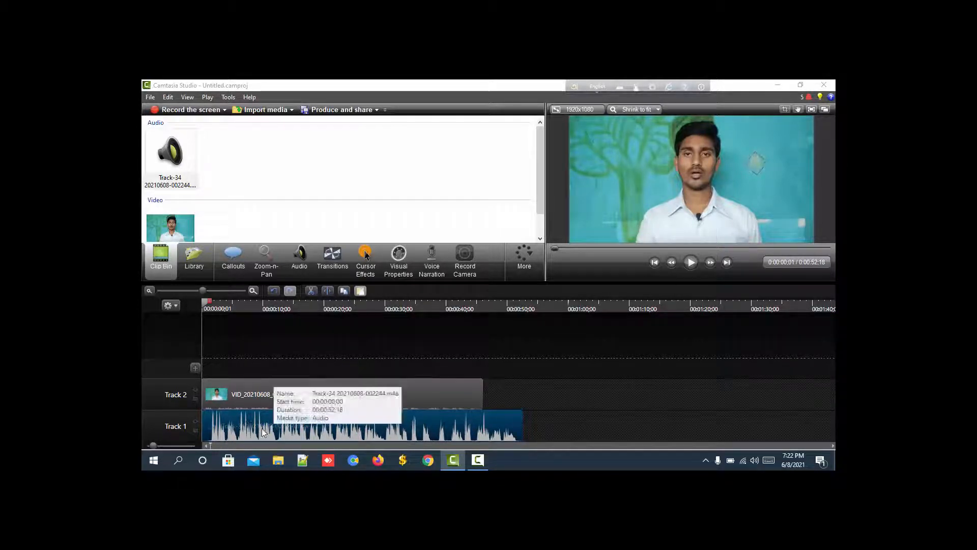
pyautogui.moveTo(389, 427); pyautogui.dragTo(700, 432)
pyautogui.moveTo(206, 304); pyautogui.dragTo(514, 314)
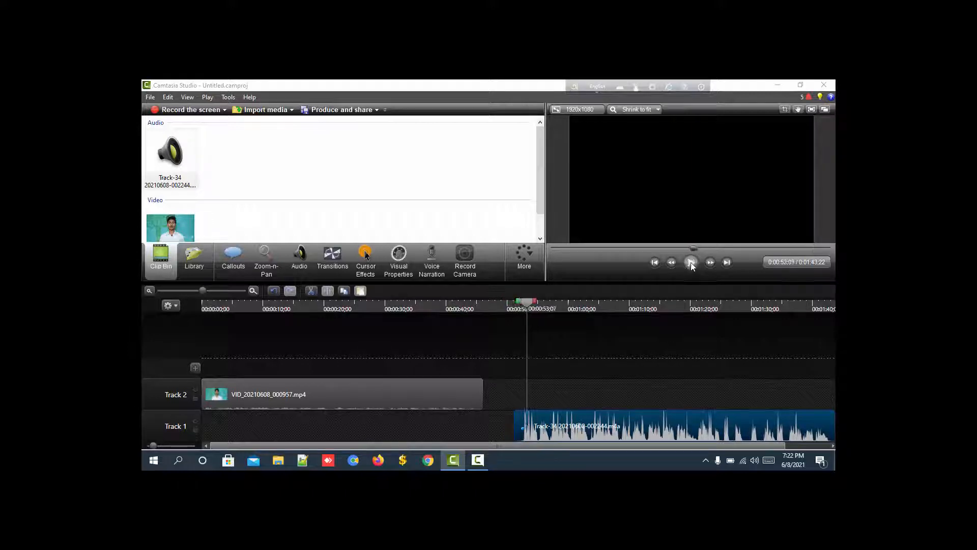
pyautogui.moveTo(594, 430); pyautogui.dragTo(289, 448)
# Lower the audio level of the video clip on Track 2 to the minimum.
pyautogui.click(298, 395)
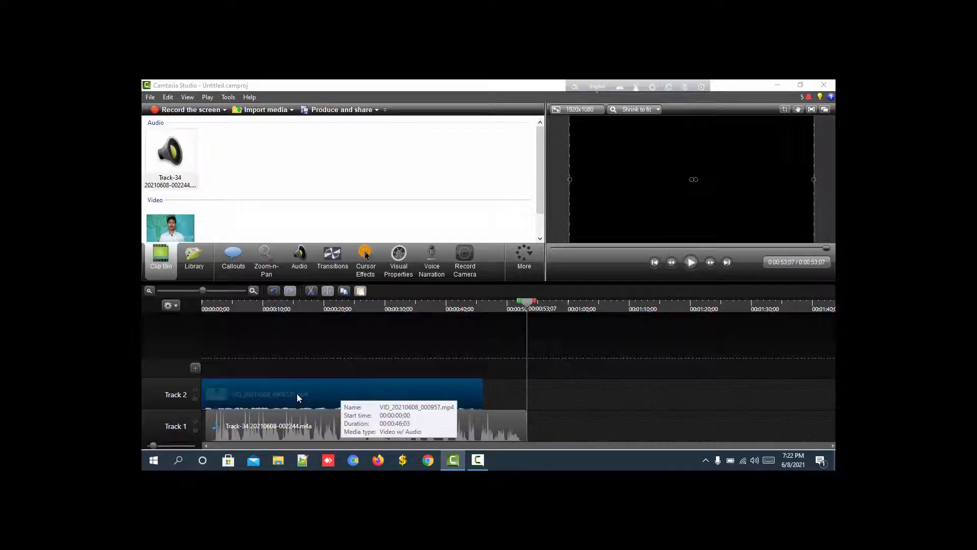
pyautogui.click(299, 254)
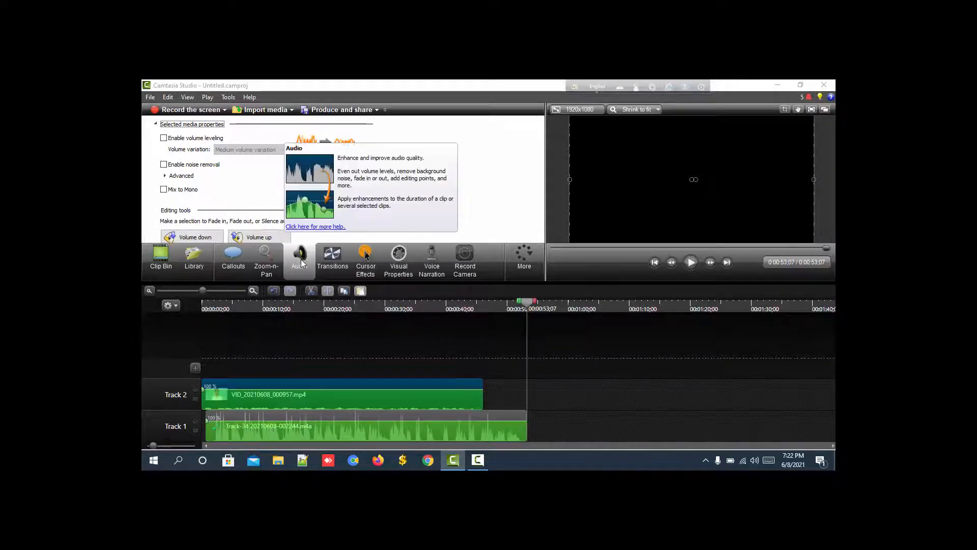
pyautogui.moveTo(328, 388); pyautogui.dragTo(321, 410)
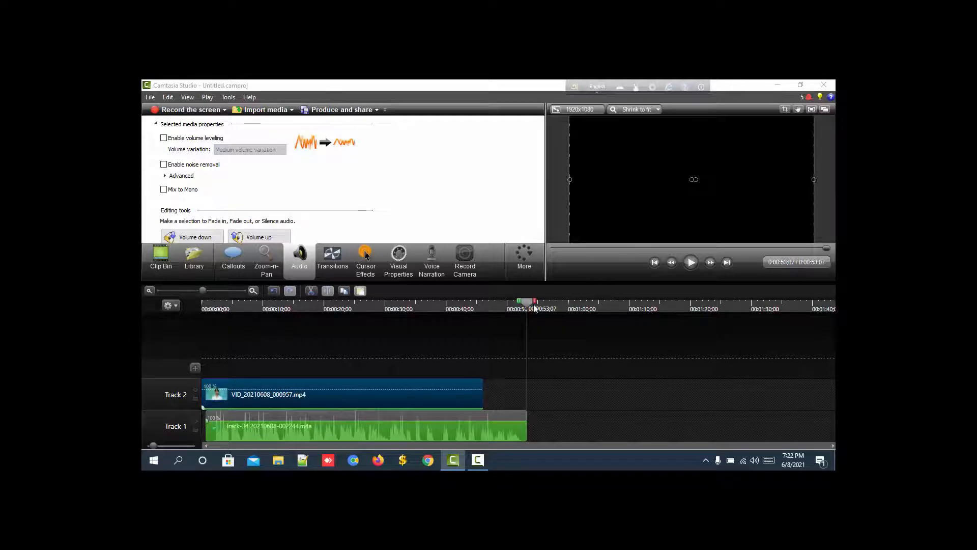
# Align the Track 1 audio clip with the start of the timeline and play both clips together.
pyautogui.moveTo(535, 308); pyautogui.dragTo(198, 329)
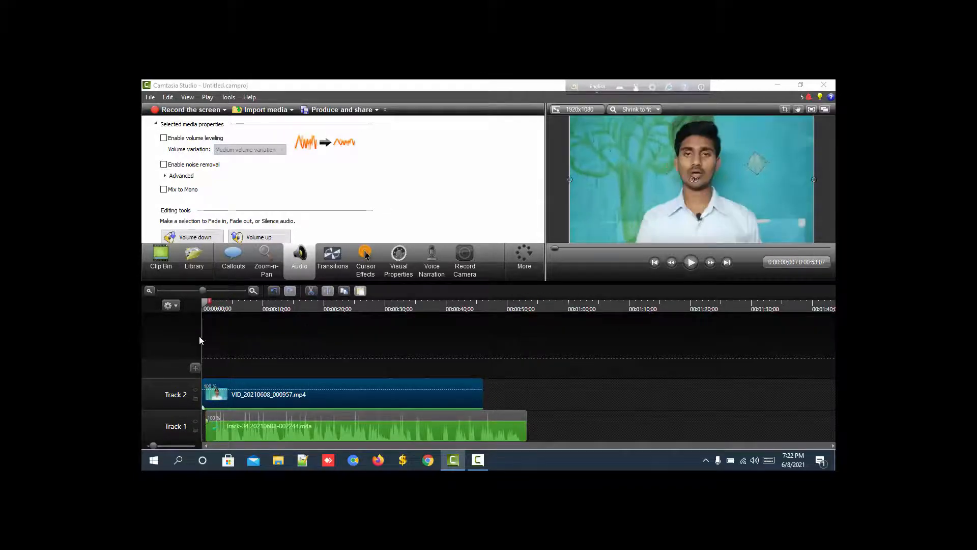
pyautogui.moveTo(353, 429); pyautogui.dragTo(322, 432)
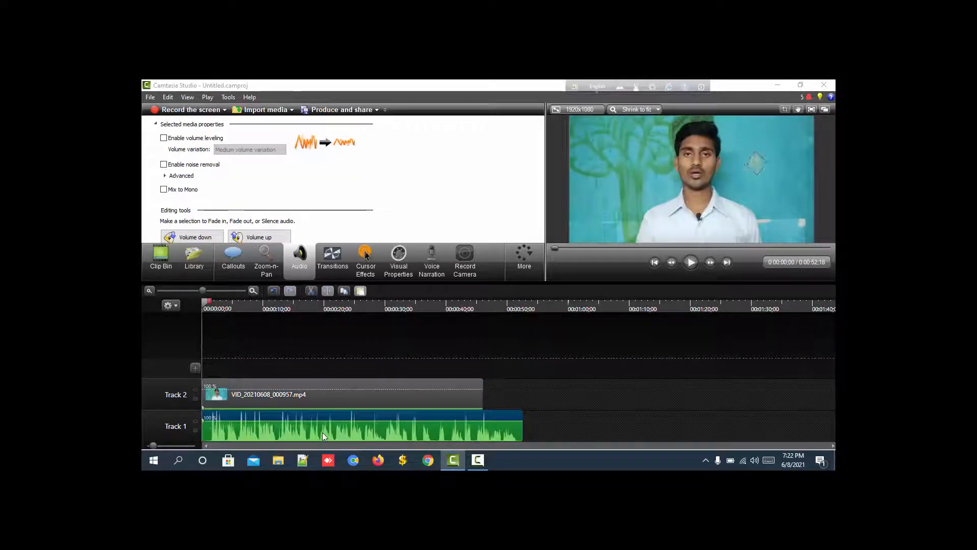
pyautogui.click(691, 262)
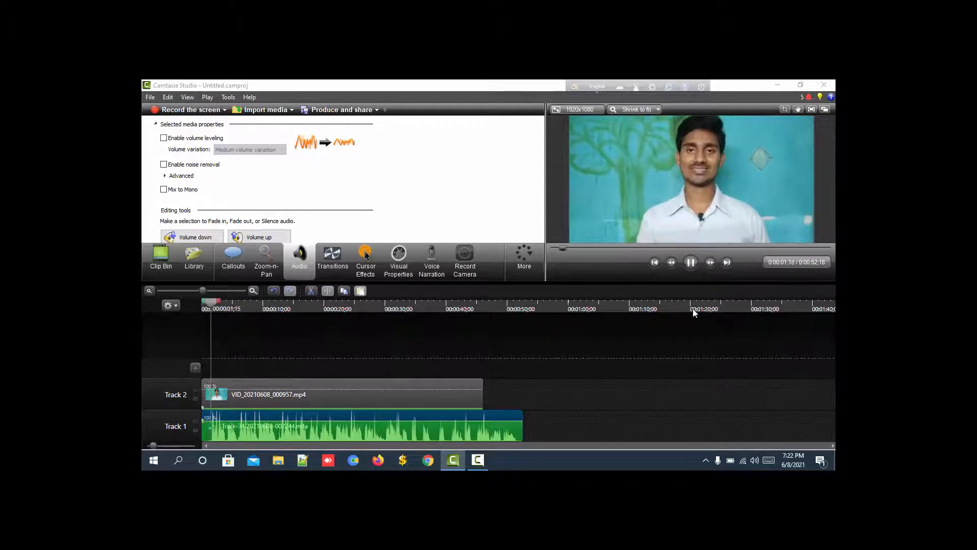
pyautogui.click(691, 262)
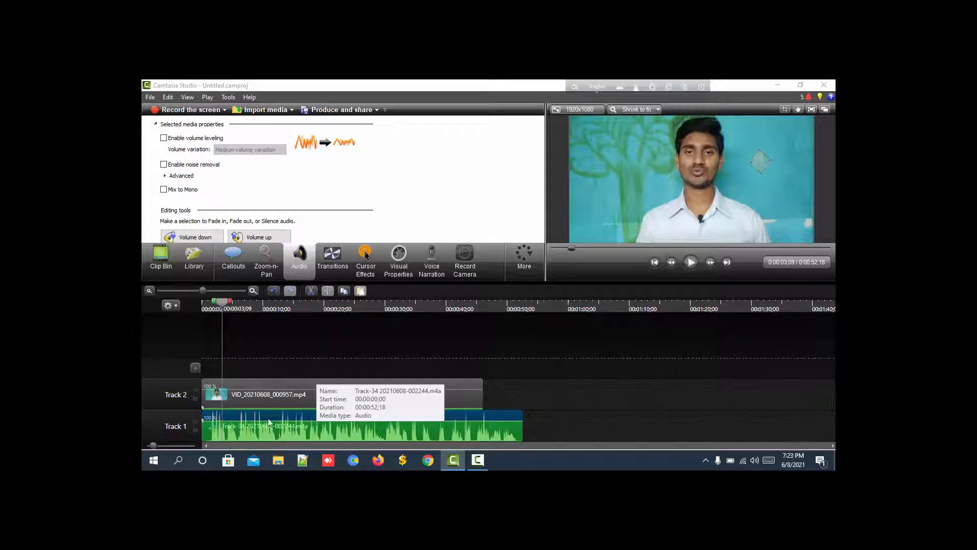
# Move the Track 1 audio past the video's end to about 0:49;06 and cut its opening section up to 0:50;23.
pyautogui.moveTo(270, 426); pyautogui.dragTo(571, 427)
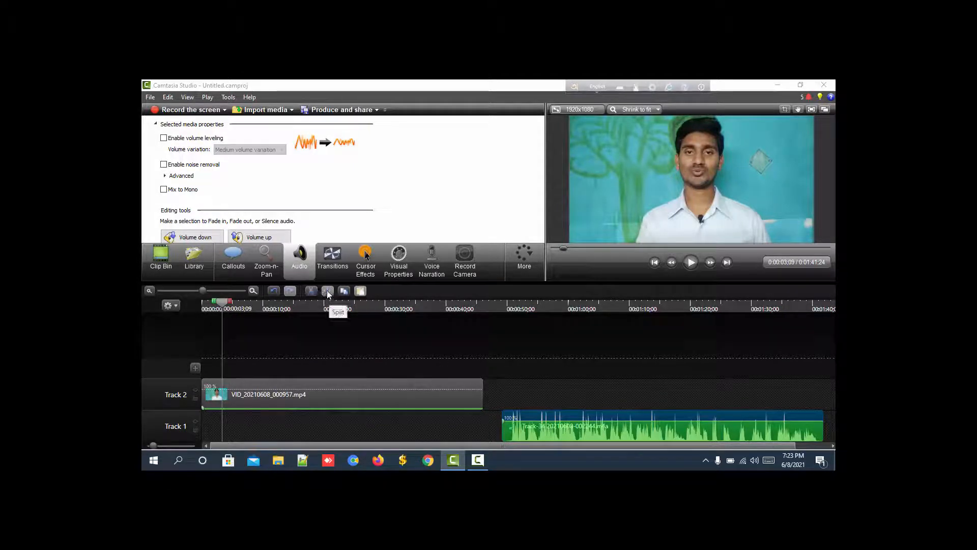
pyautogui.moveTo(222, 304); pyautogui.dragTo(501, 335)
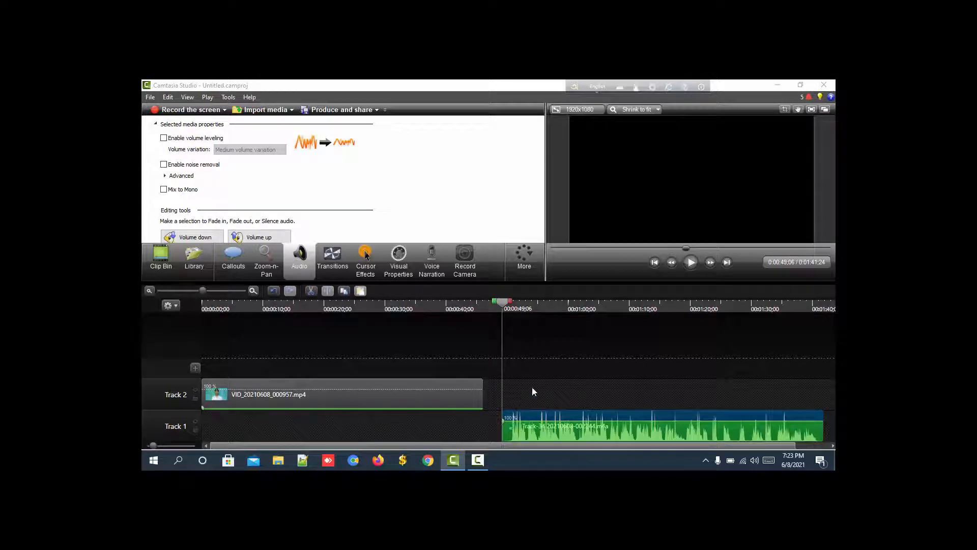
pyautogui.moveTo(203, 291); pyautogui.dragTo(211, 290)
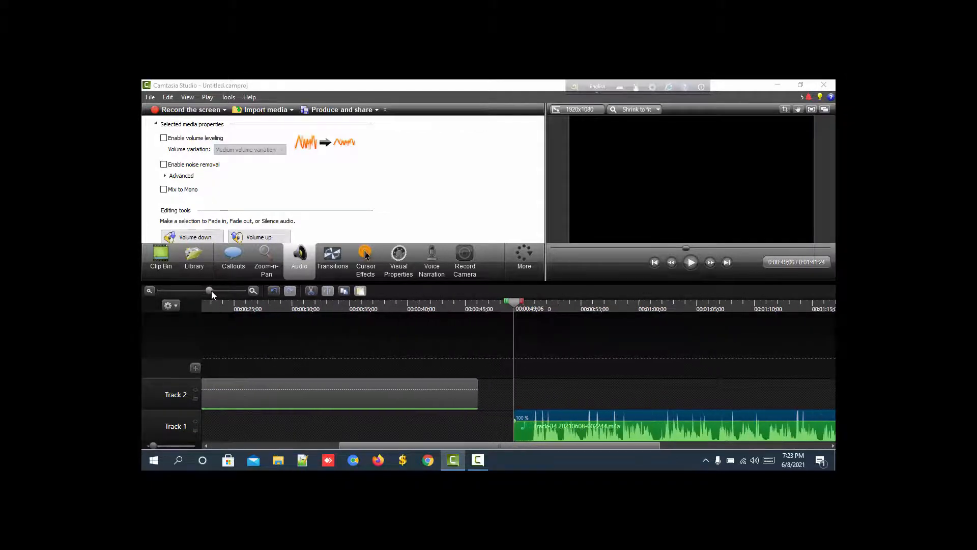
pyautogui.moveTo(468, 447); pyautogui.dragTo(515, 450)
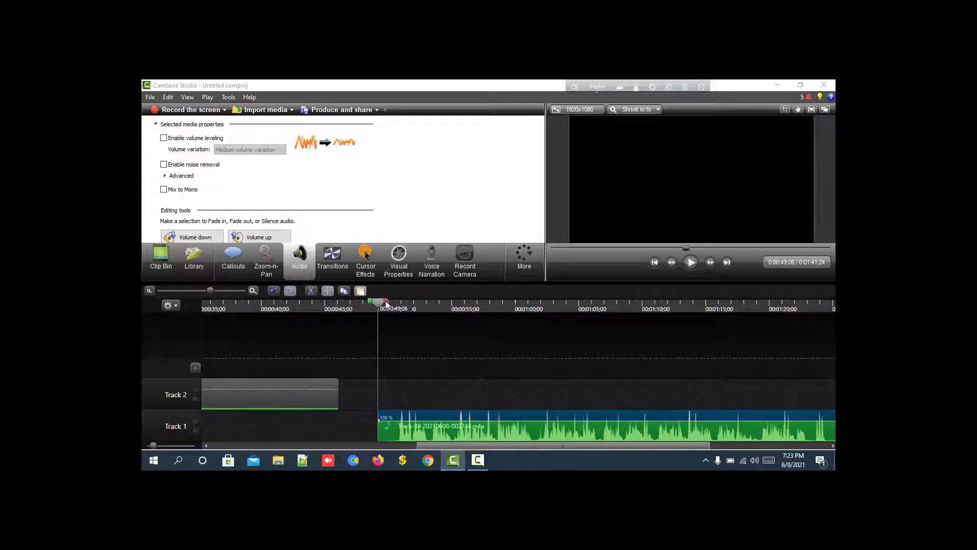
pyautogui.moveTo(386, 304); pyautogui.dragTo(408, 310)
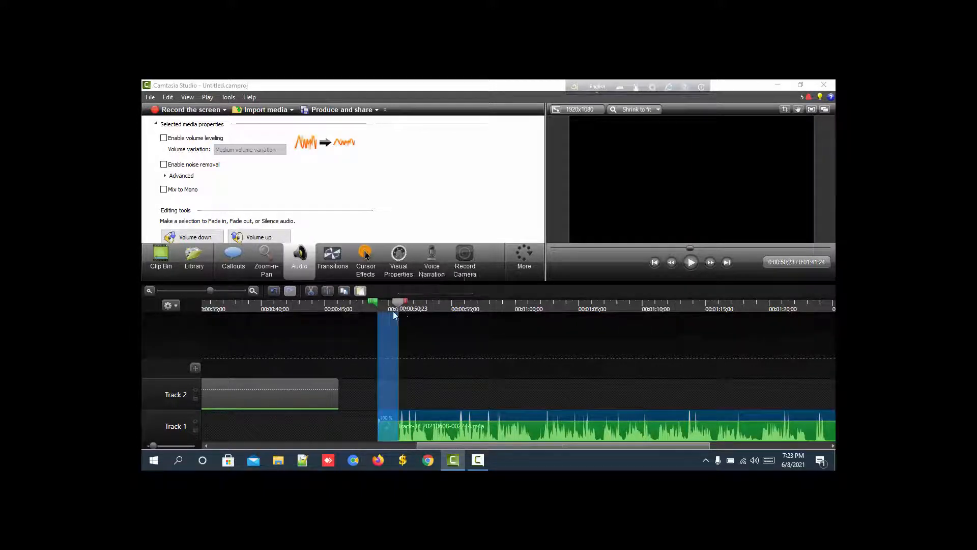
pyautogui.click(310, 290)
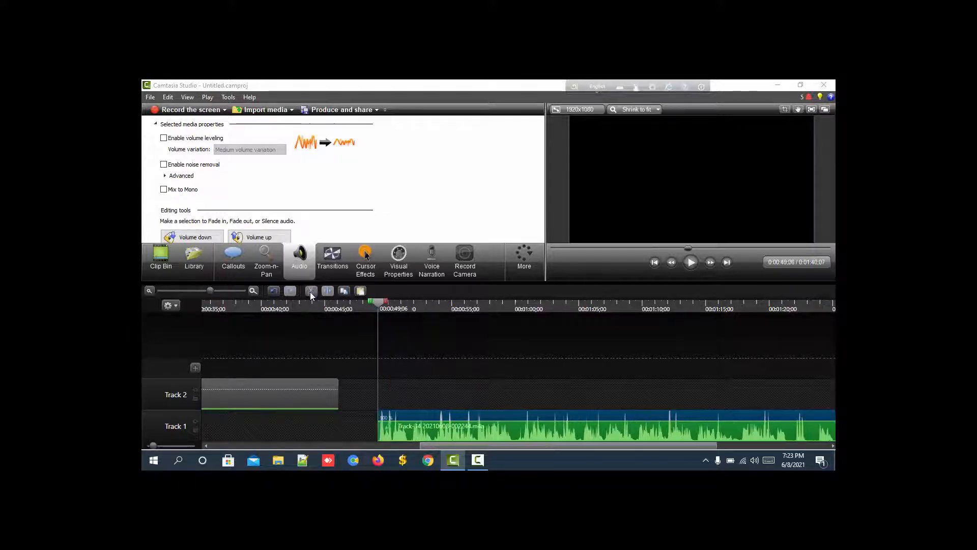
# Listen through the Track 1 audio and cut out the section from 0:59;20 to 1:00;10.
pyautogui.click(691, 262)
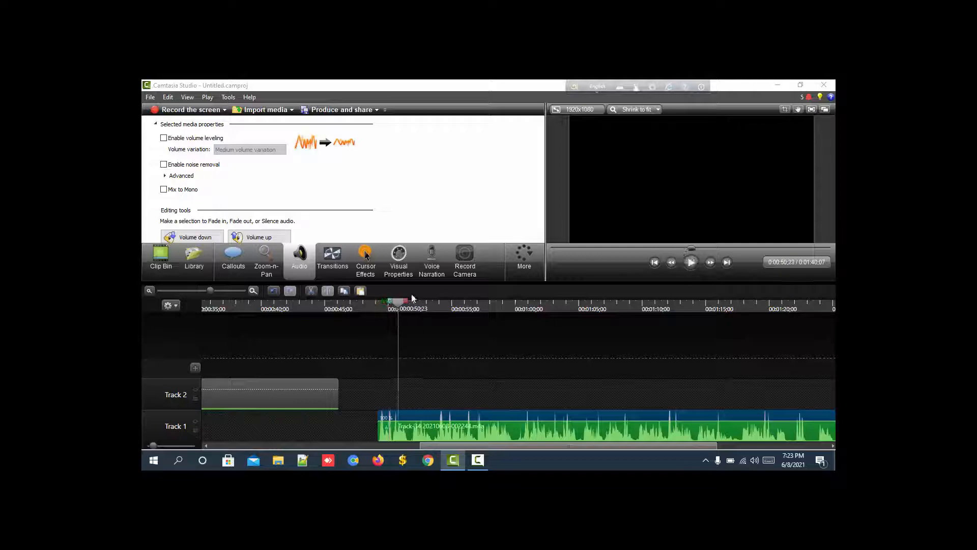
pyautogui.moveTo(408, 308); pyautogui.dragTo(511, 316)
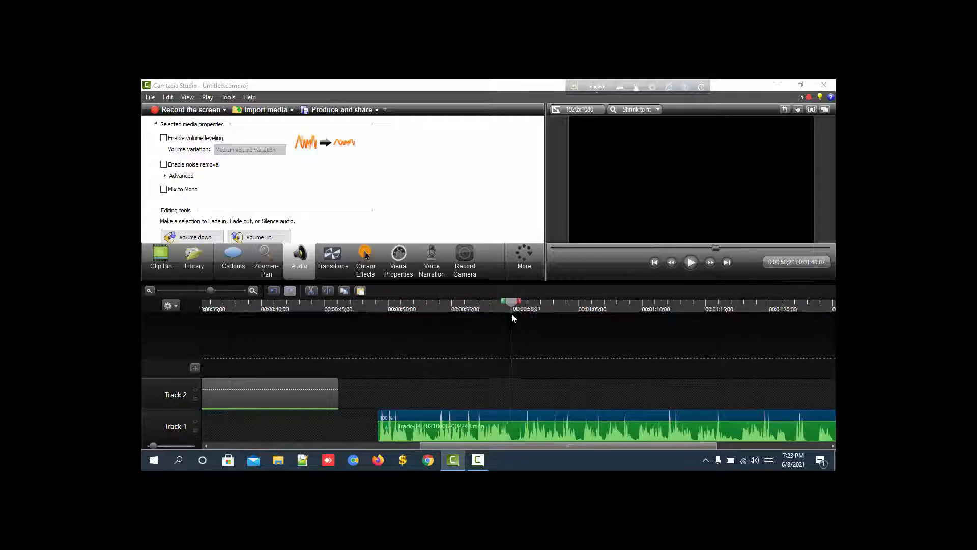
pyautogui.click(691, 263)
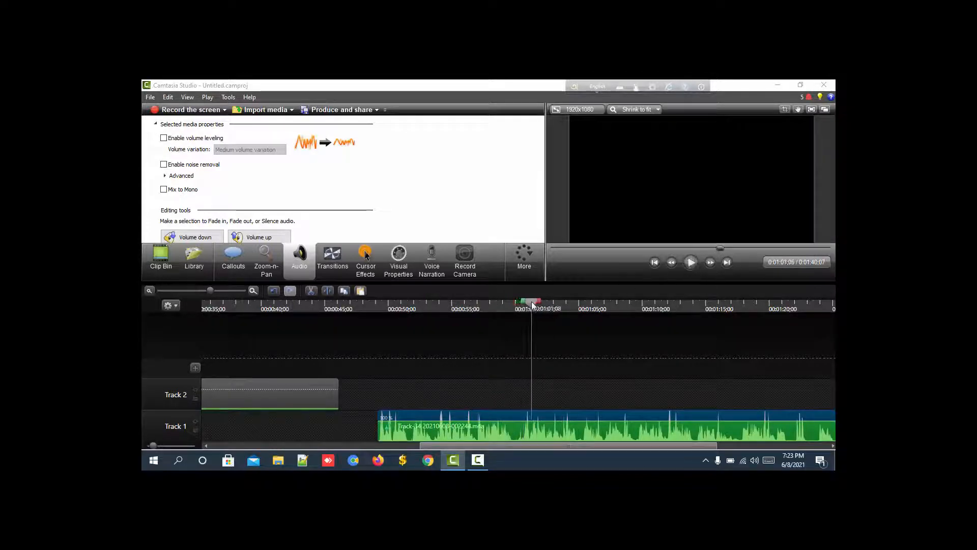
pyautogui.moveTo(529, 309)
pyautogui.mouseDown()
pyautogui.moveTo(511, 309)
pyautogui.moveTo(527, 302)
pyautogui.mouseUp()
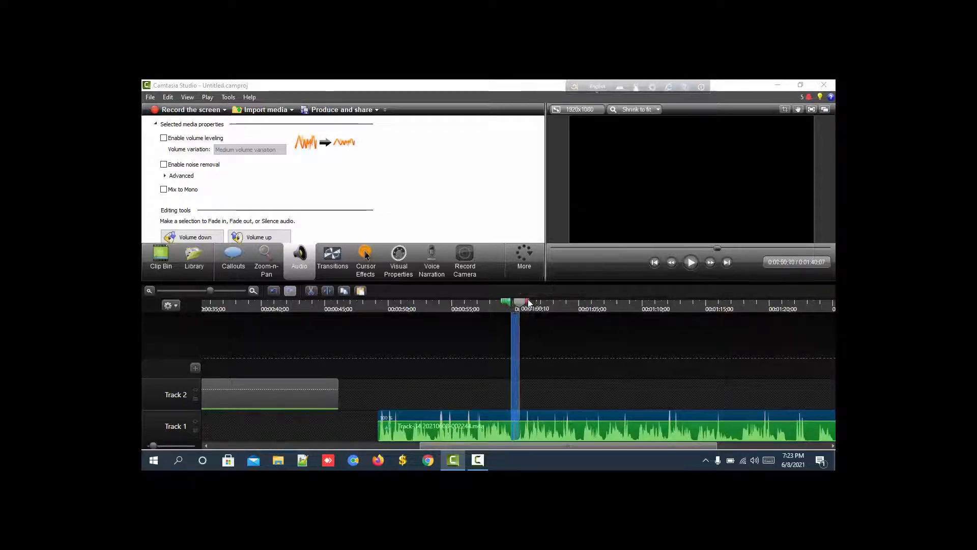
pyautogui.hotkey('ctrl', 'x')
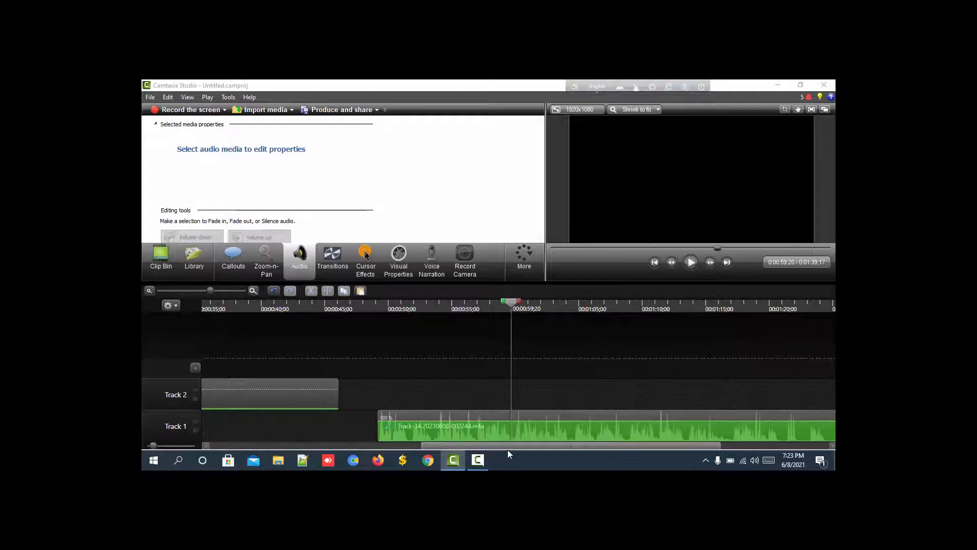
# Cut the section of the Track 1 audio from 1:22;07 to 1:23;07.
pyautogui.moveTo(510, 447); pyautogui.dragTo(570, 452)
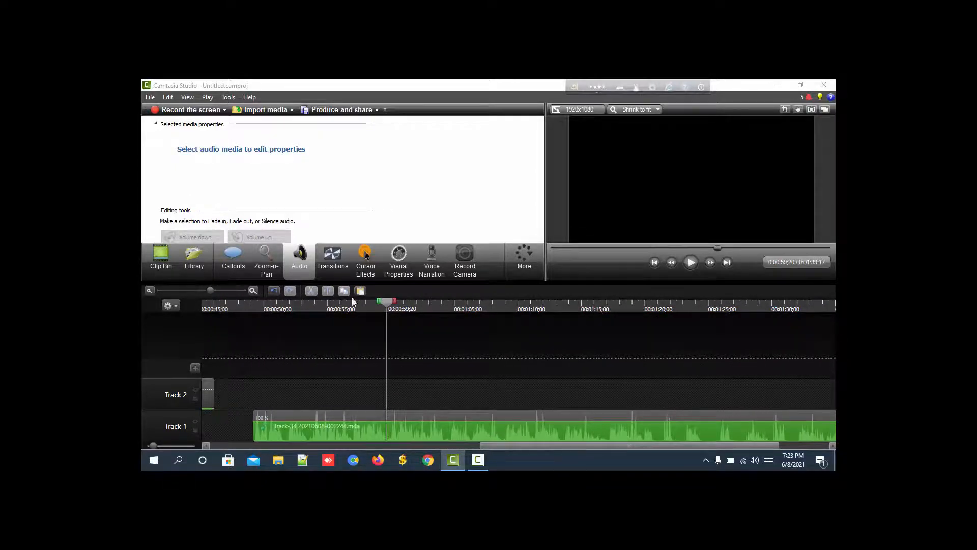
pyautogui.moveTo(387, 305); pyautogui.dragTo(673, 334)
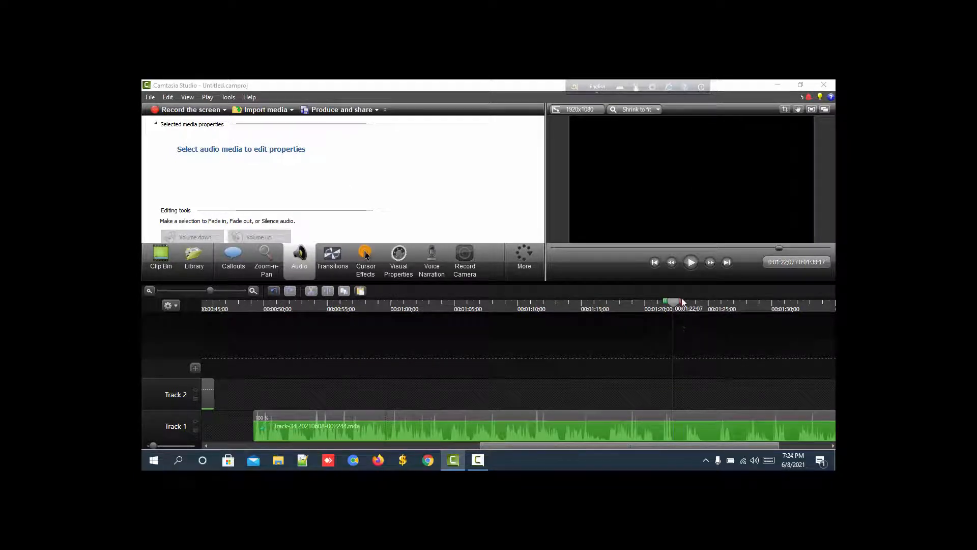
pyautogui.moveTo(683, 302); pyautogui.dragTo(690, 309)
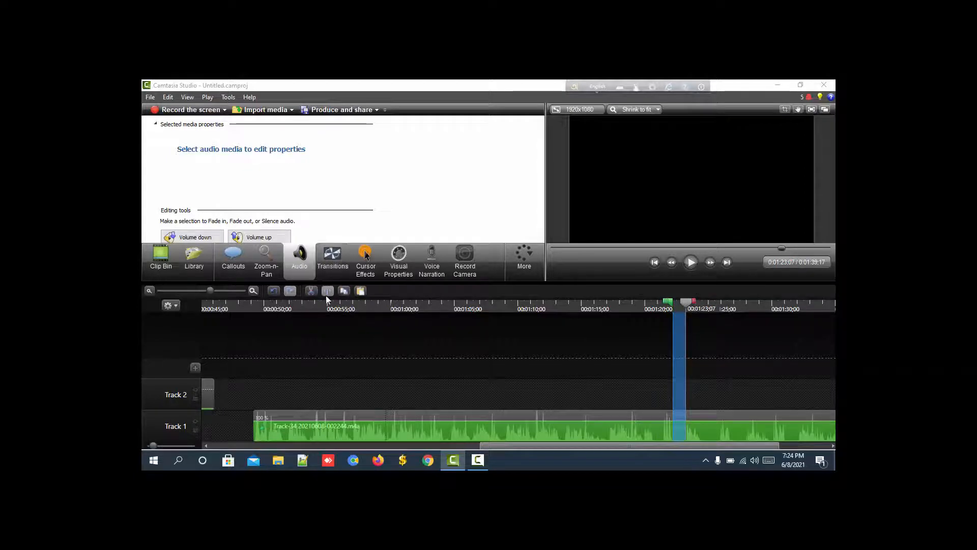
pyautogui.click(312, 290)
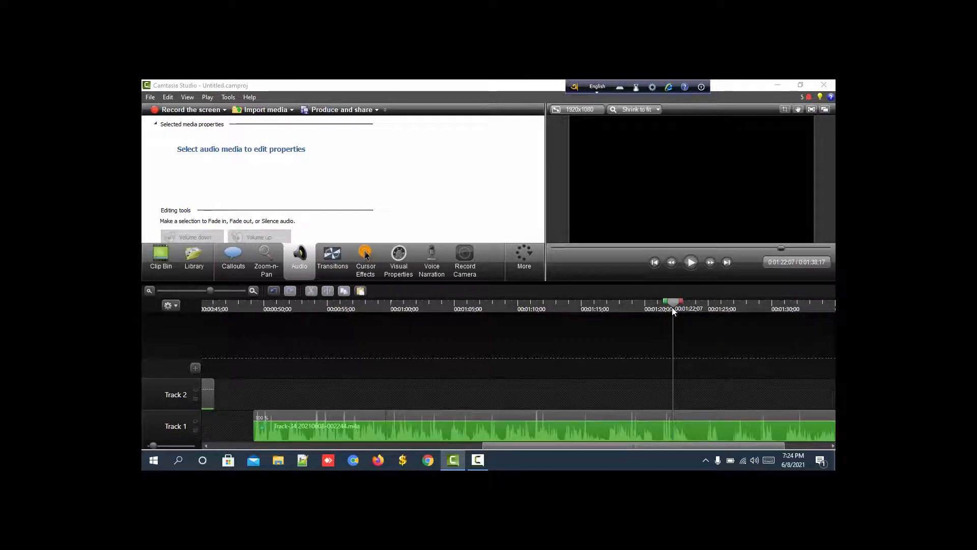
# Cut two more short sections from the Track 1 audio, 1:23;14 to 1:24;27 and 1:24;14 to 1:25;08.
pyautogui.moveTo(678, 303); pyautogui.dragTo(716, 308)
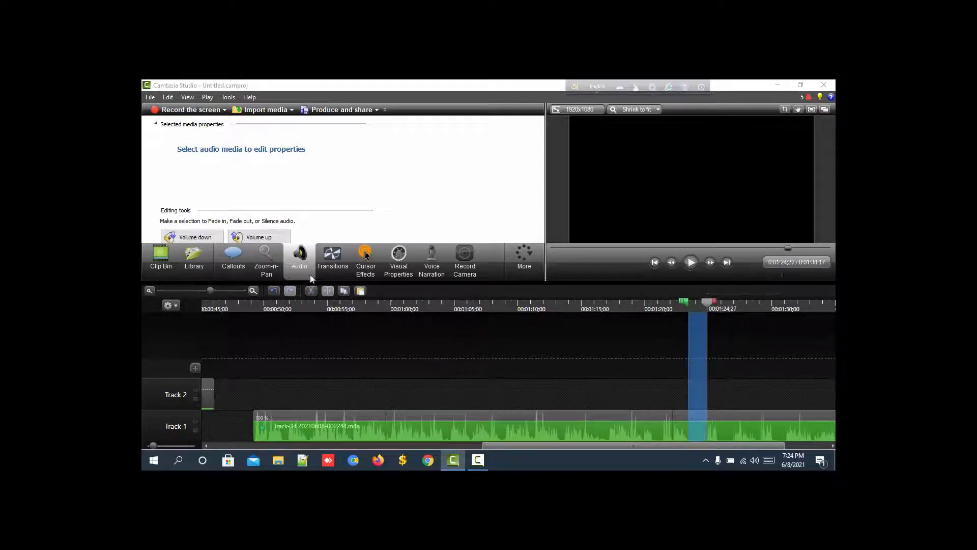
pyautogui.click(312, 291)
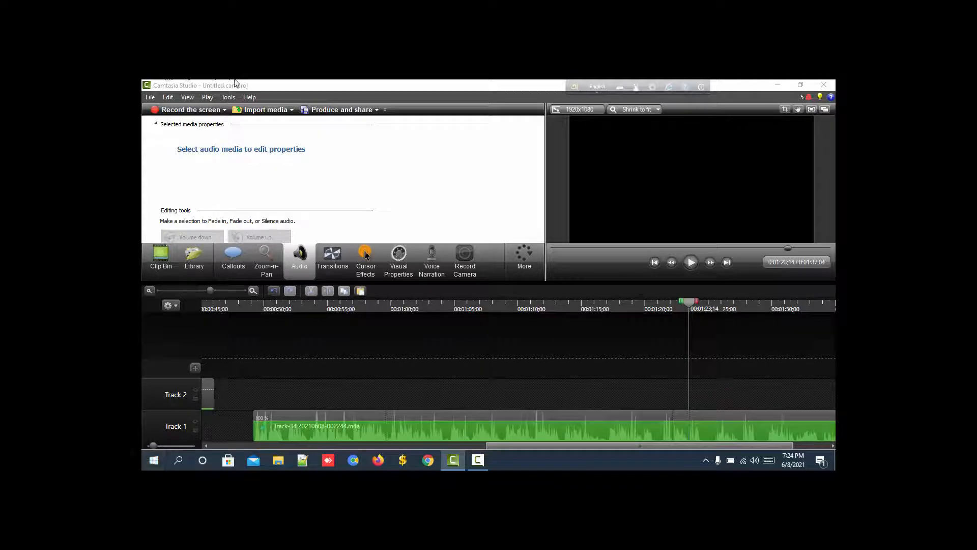
pyautogui.moveTo(693, 301); pyautogui.dragTo(712, 311)
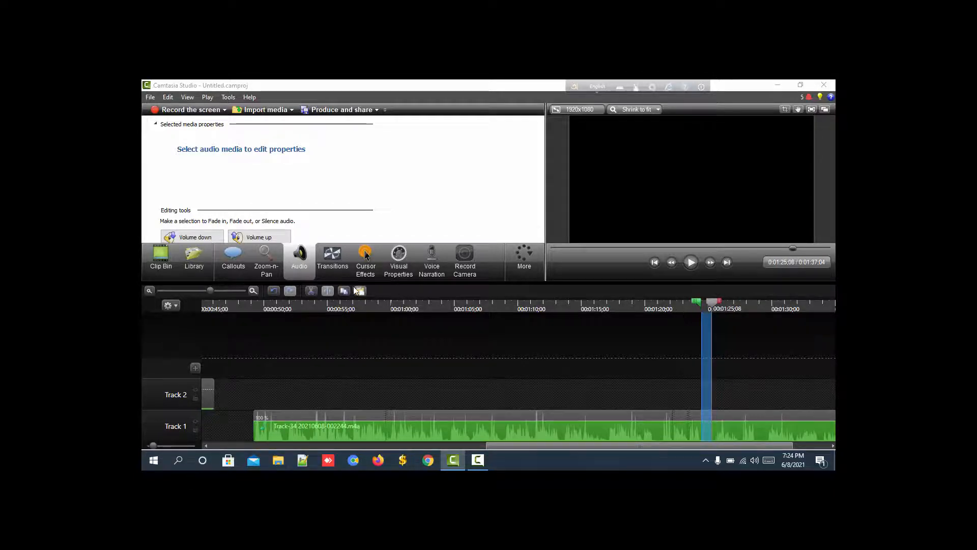
pyautogui.click(311, 291)
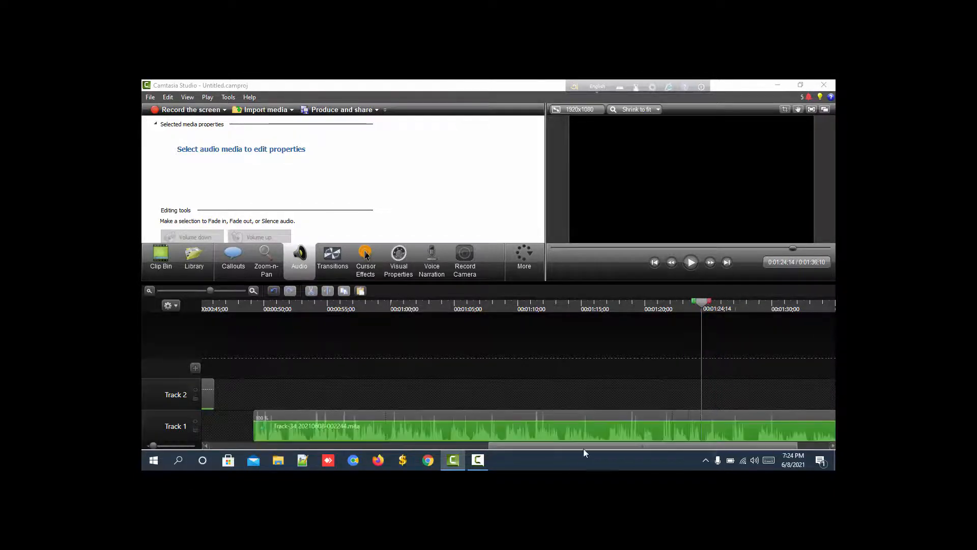
# Cut about the last second of the Track 1 audio, up to its end at 1:35;15.
pyautogui.moveTo(583, 450); pyautogui.dragTo(634, 446)
pyautogui.click(679, 343)
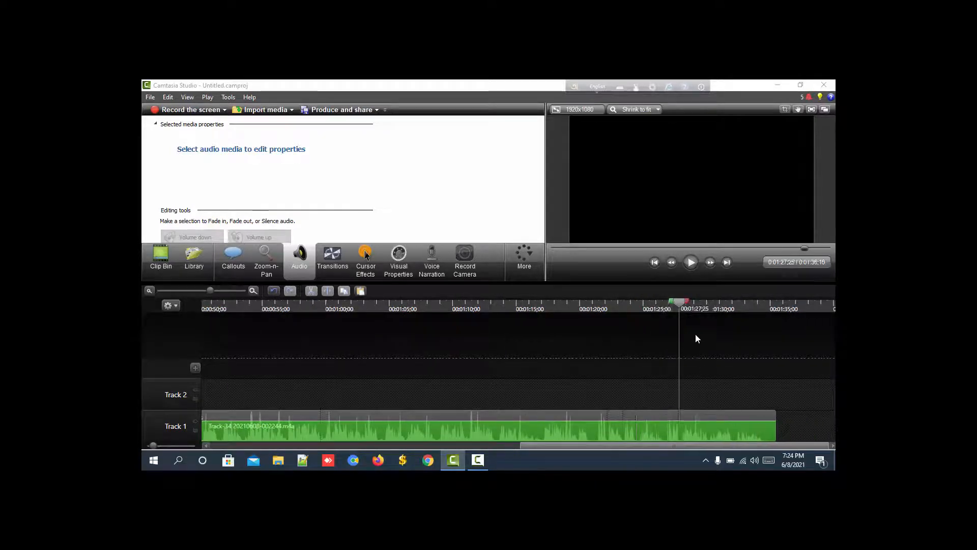
pyautogui.moveTo(682, 301); pyautogui.dragTo(777, 303)
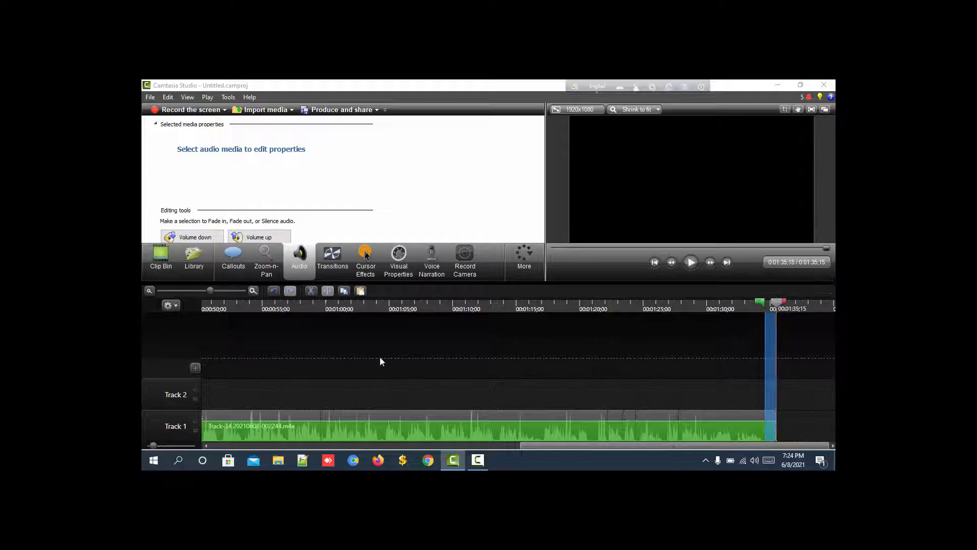
pyautogui.click(311, 291)
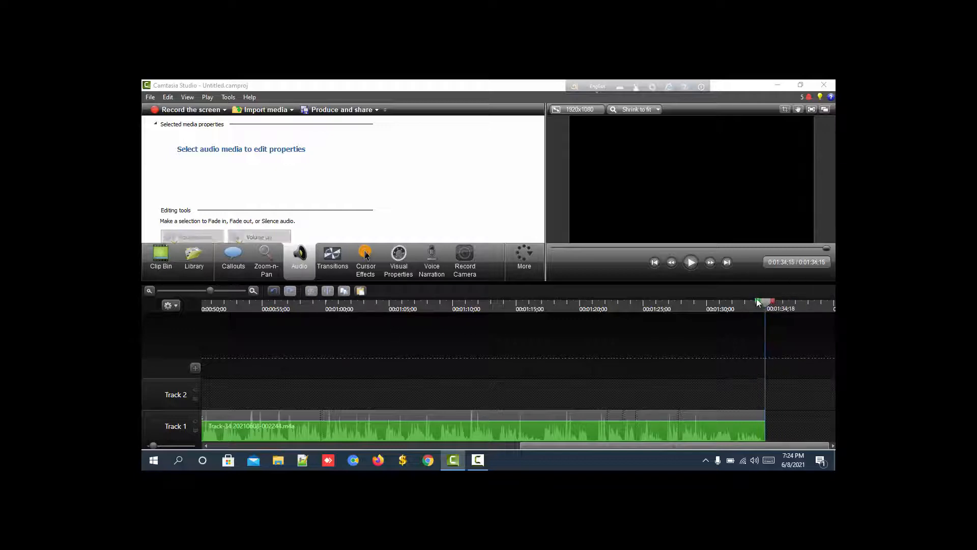
# Split the Track 1 audio clip at 1:13;17.
pyautogui.moveTo(519, 372); pyautogui.dragTo(499, 391)
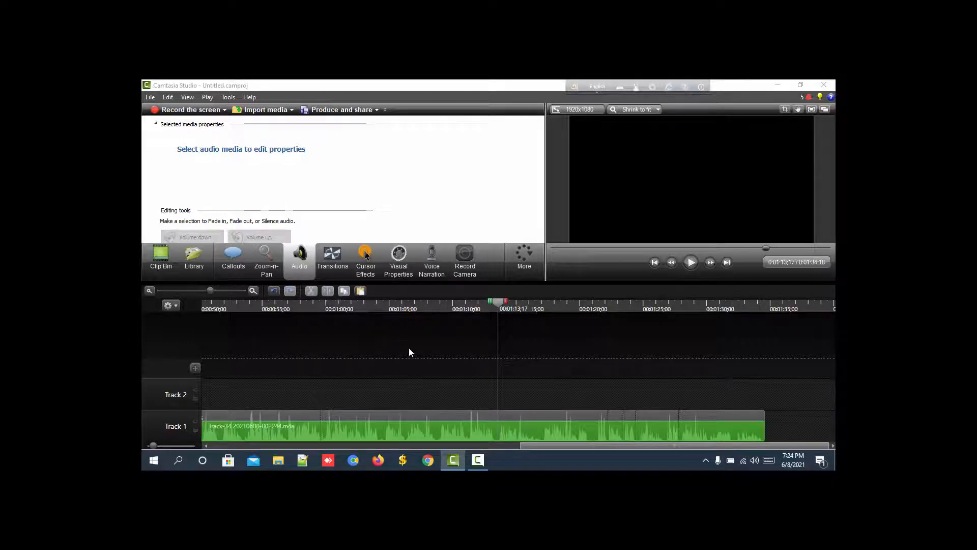
pyautogui.click(506, 432)
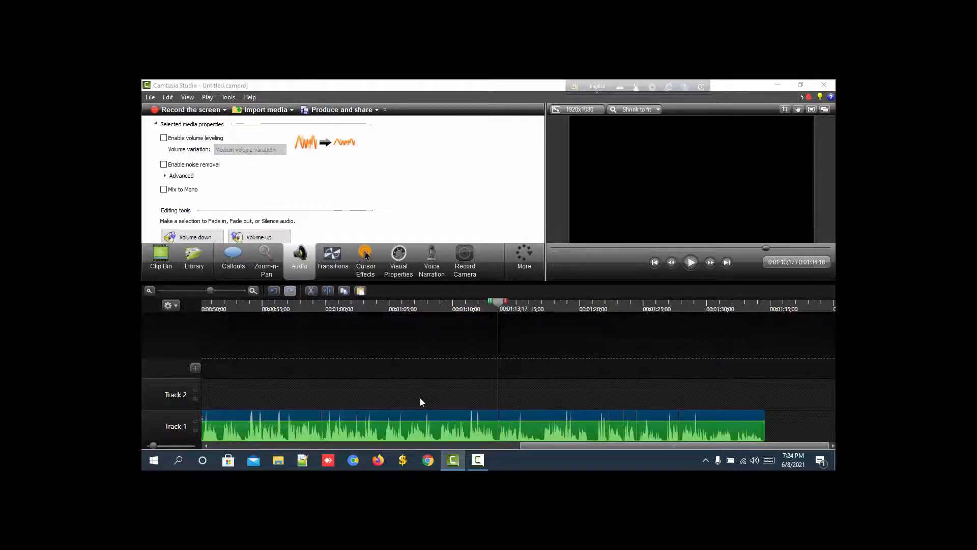
pyautogui.click(327, 290)
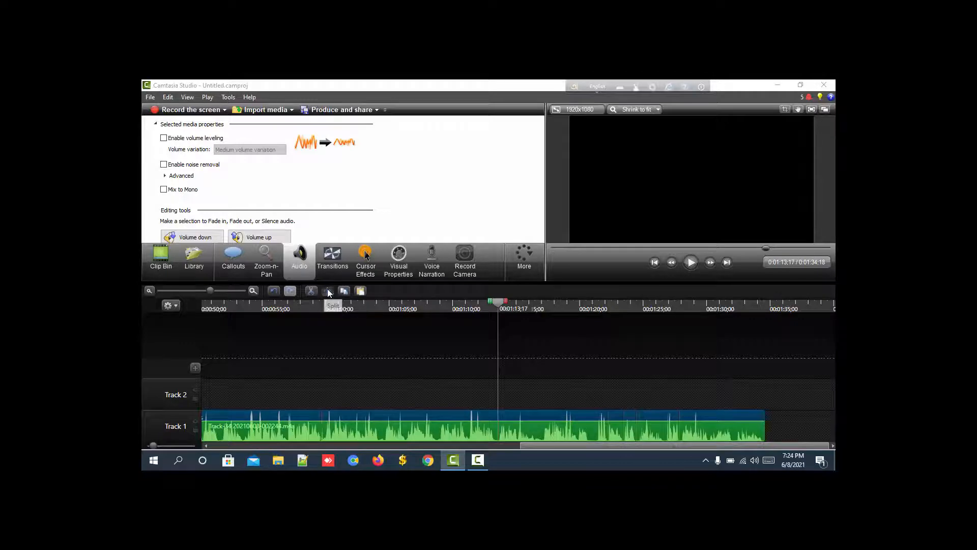
# Move the two Track 1 audio pieces back to back beneath the video, starting at the beginning of the timeline.
pyautogui.moveTo(539, 428); pyautogui.dragTo(360, 457)
pyautogui.moveTo(672, 427); pyautogui.dragTo(143, 410)
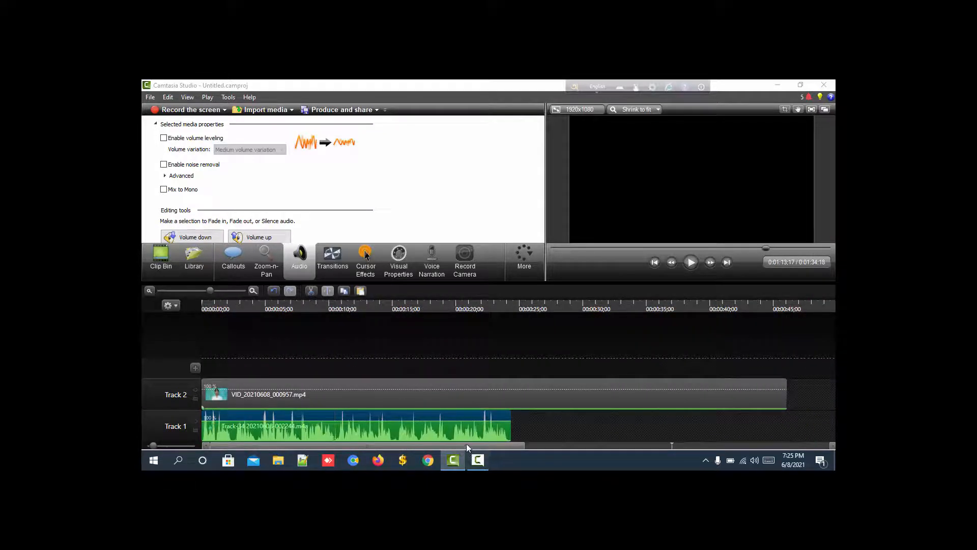
pyautogui.moveTo(480, 445); pyautogui.dragTo(689, 450)
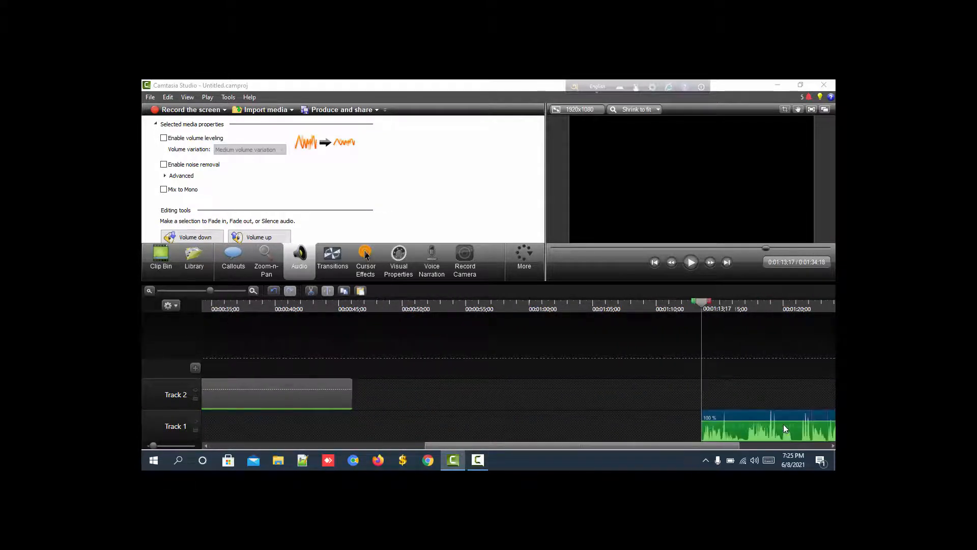
pyautogui.moveTo(783, 423); pyautogui.dragTo(141, 408)
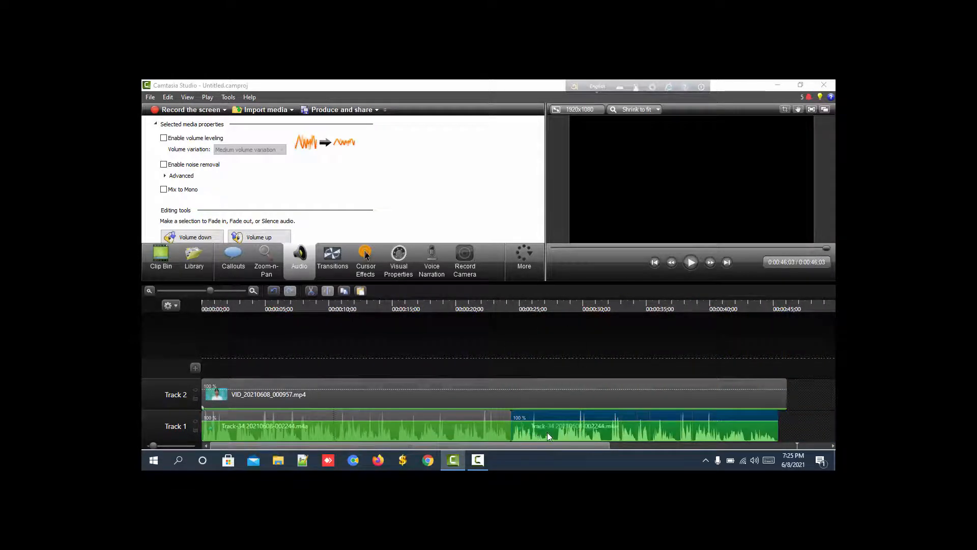
# Play the video with the repositioned audio from the start of the timeline to check them together.
pyautogui.moveTo(529, 445); pyautogui.dragTo(799, 442)
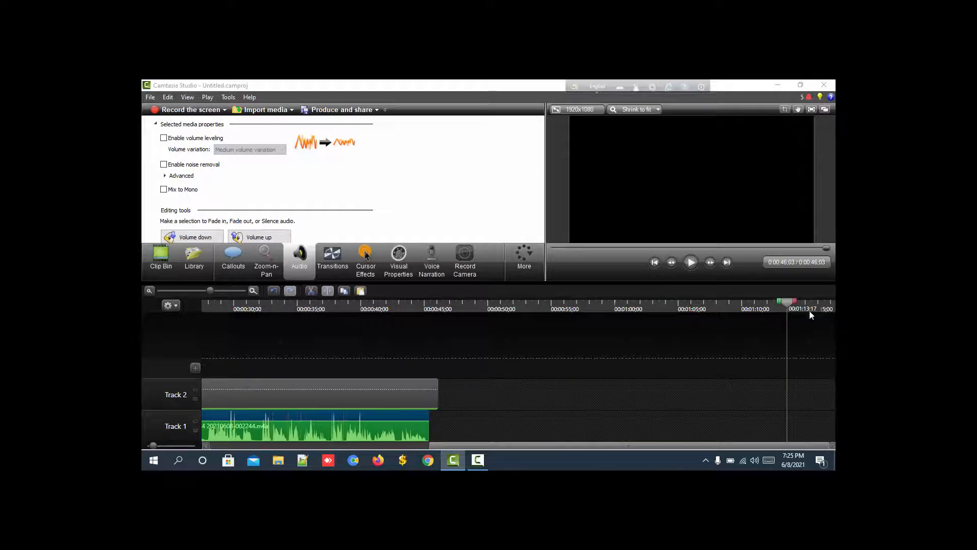
pyautogui.moveTo(787, 303); pyautogui.dragTo(151, 377)
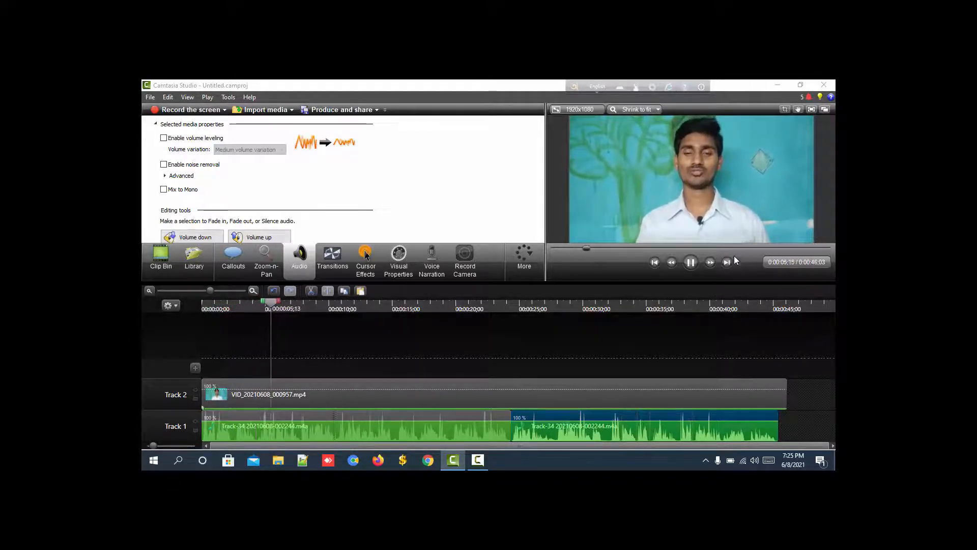
pyautogui.click(691, 262)
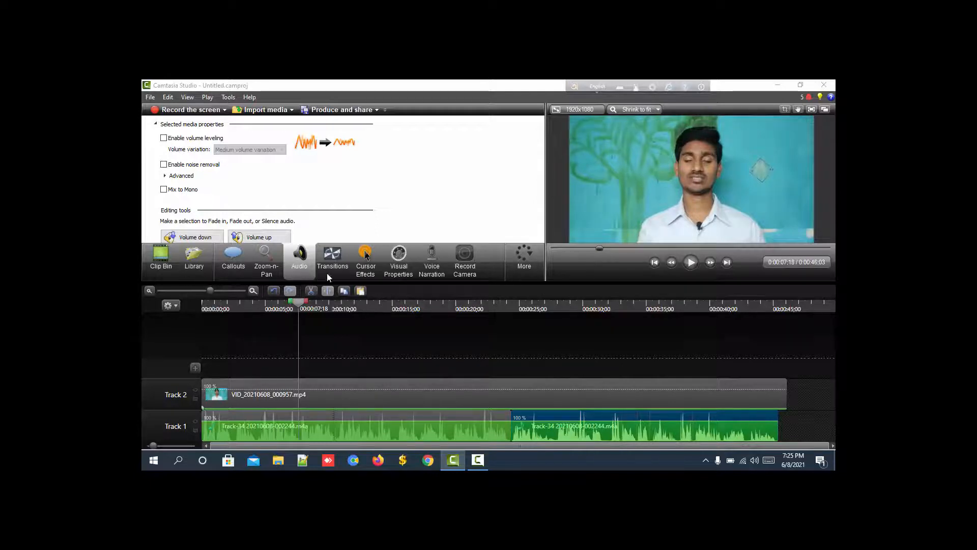
# Enable noise removal on both Track 1 audio clips.
pyautogui.click(305, 426)
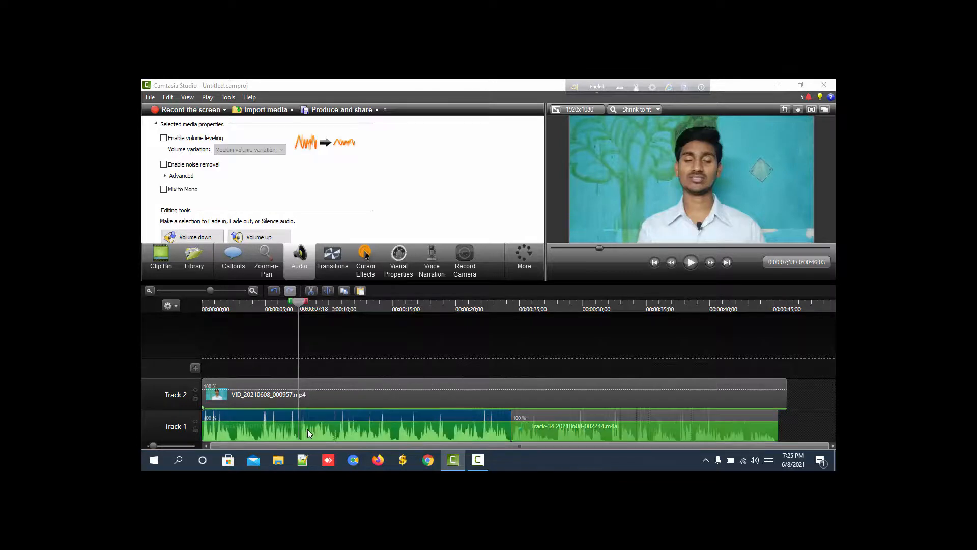
pyautogui.click(564, 430)
pyautogui.click(377, 435)
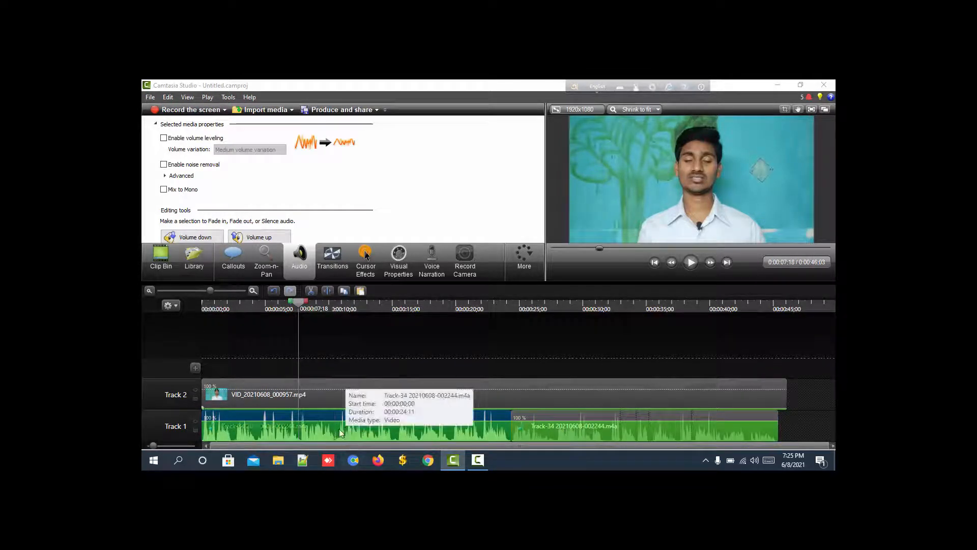
pyautogui.click(163, 165)
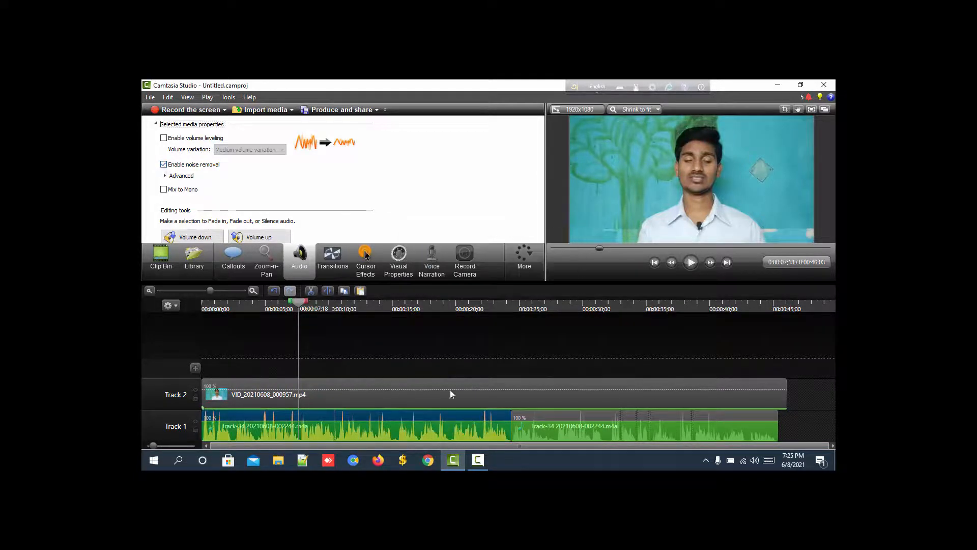
pyautogui.click(552, 432)
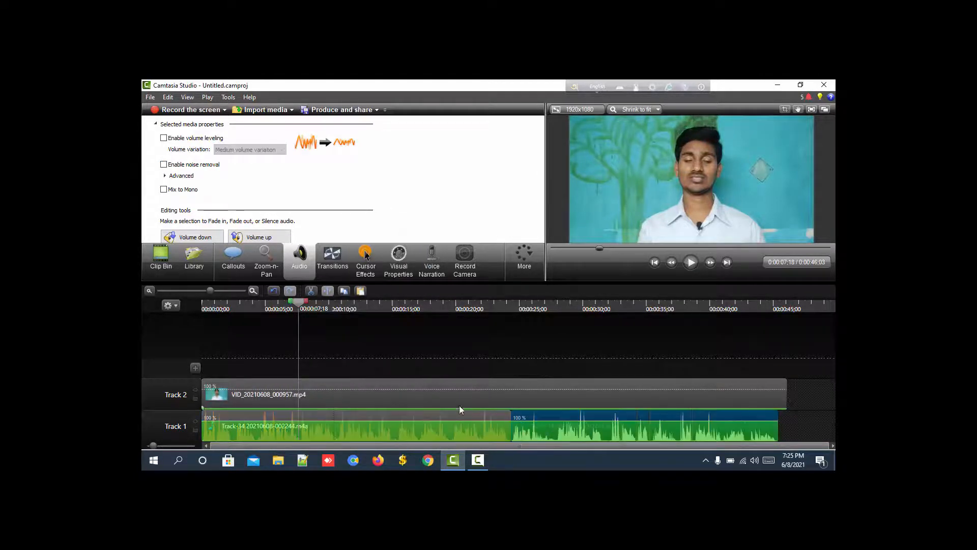
pyautogui.click(164, 165)
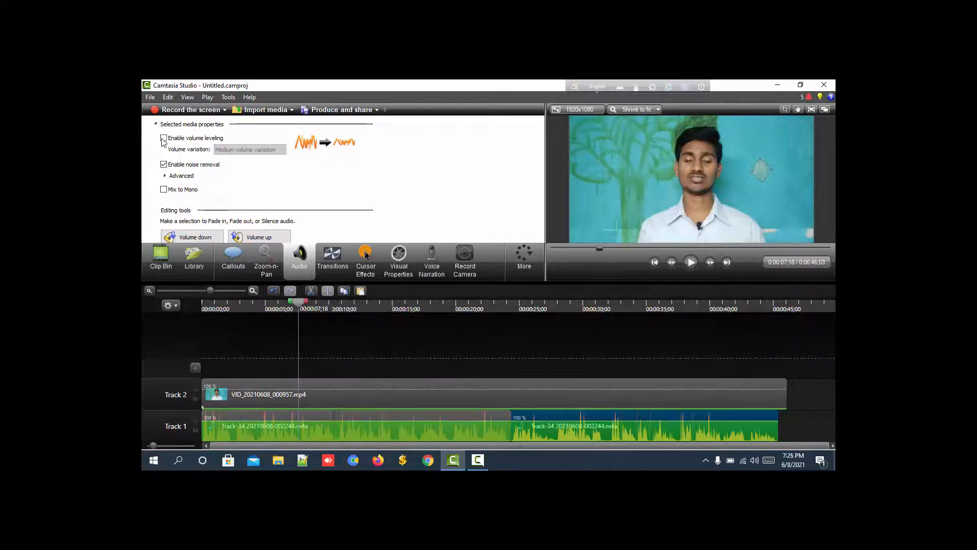
# Enable volume leveling with medium volume variation on both Track 1 audio clips.
pyautogui.click(363, 436)
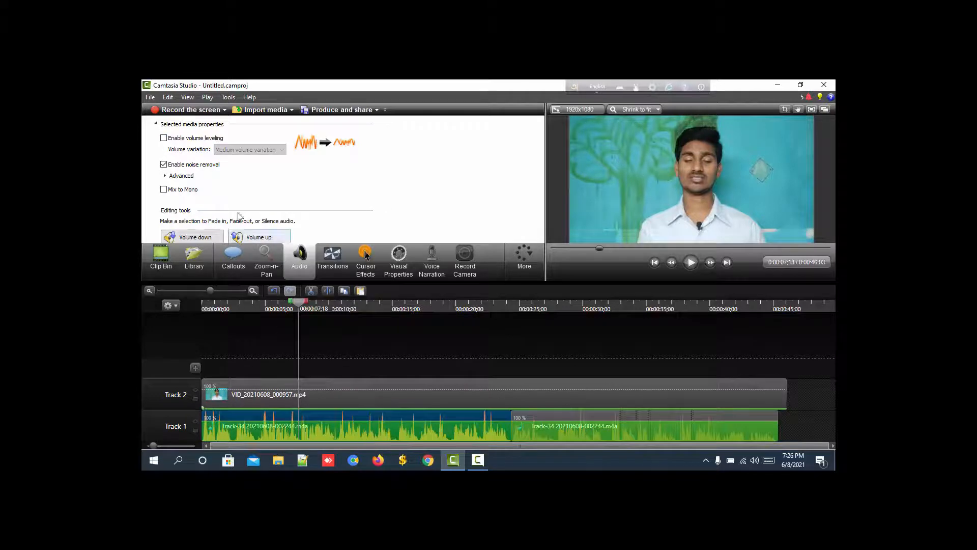
pyautogui.click(163, 138)
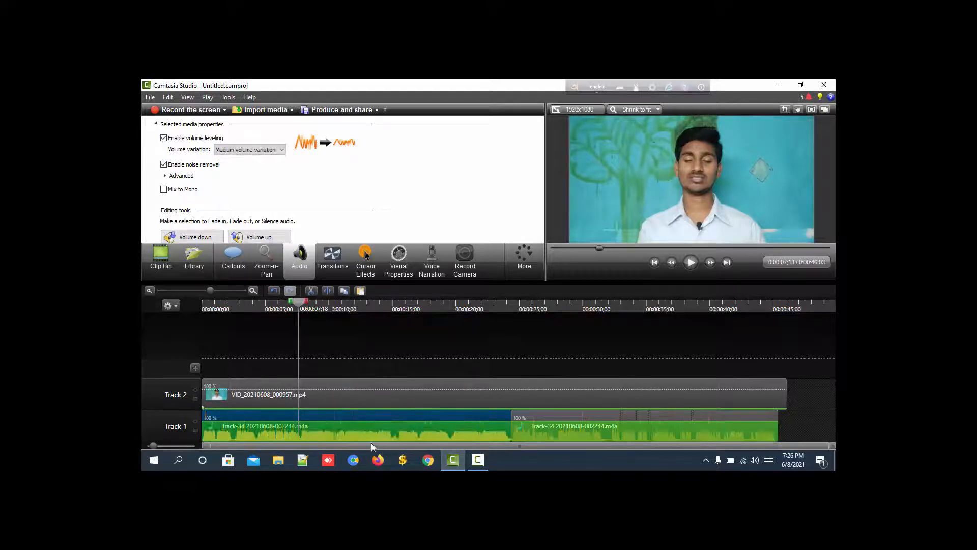
pyautogui.click(589, 429)
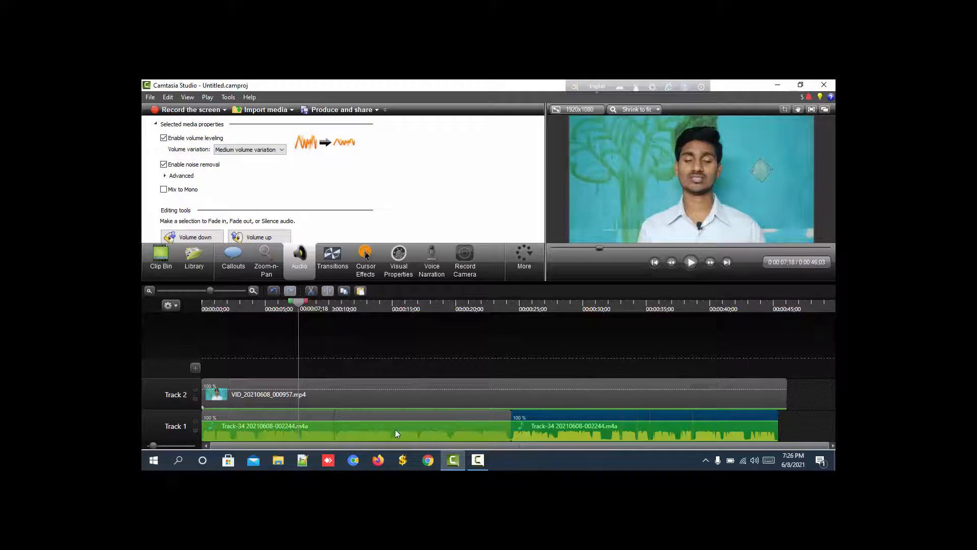
# Listen to the processed audio with the video from the start, then return the playhead to the beginning.
pyautogui.hotkey('ctrl', 'Home')
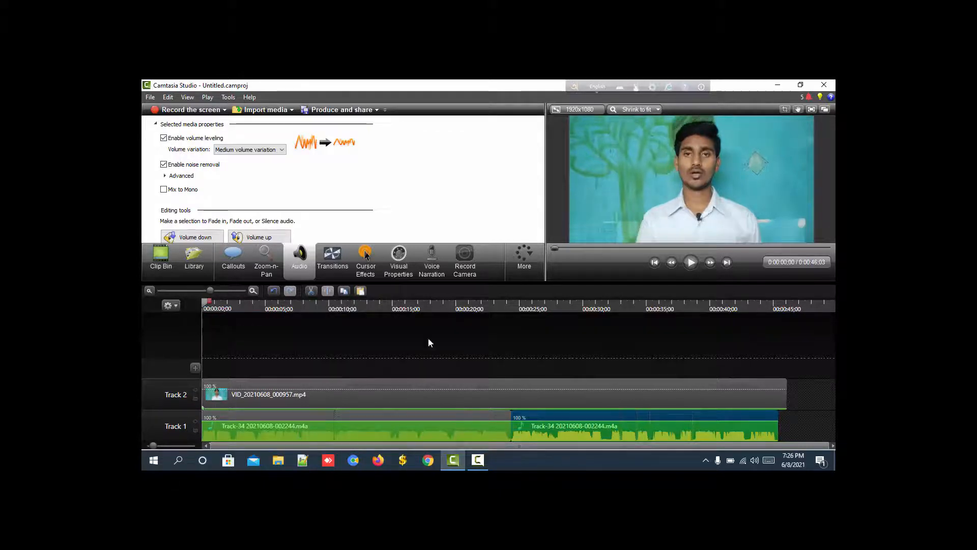
pyautogui.click(691, 263)
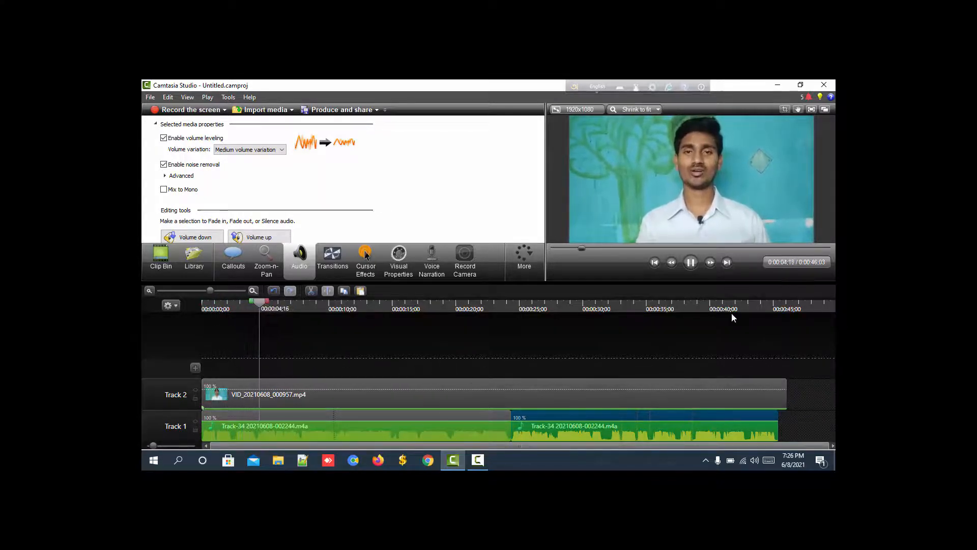
pyautogui.click(692, 263)
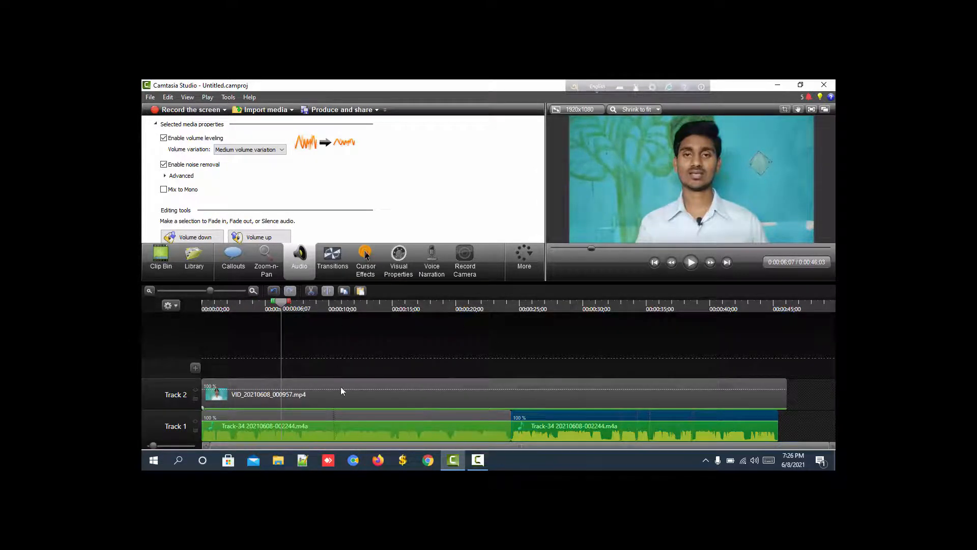
pyautogui.moveTo(279, 304); pyautogui.dragTo(201, 309)
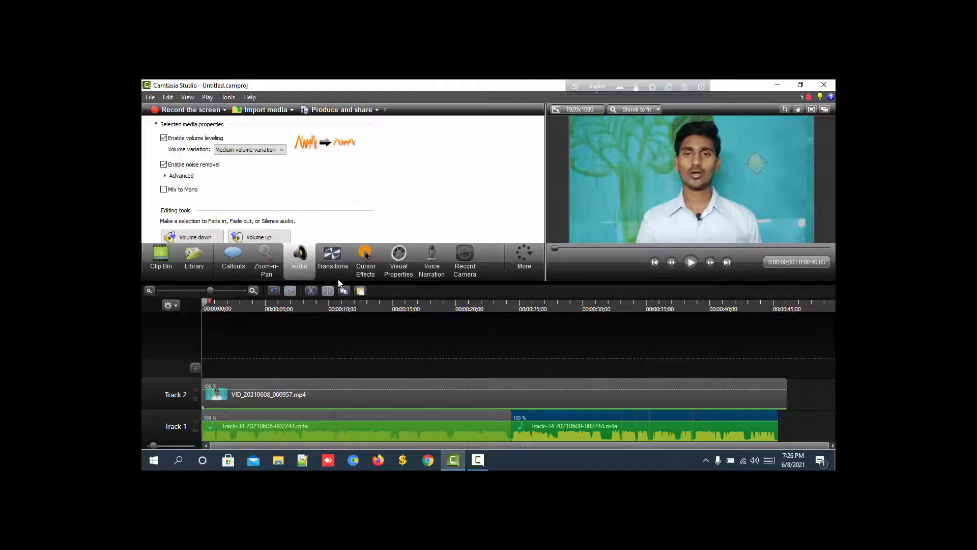
# Add the Ripple transition to the start of the video clip on Track 2.
pyautogui.click(337, 261)
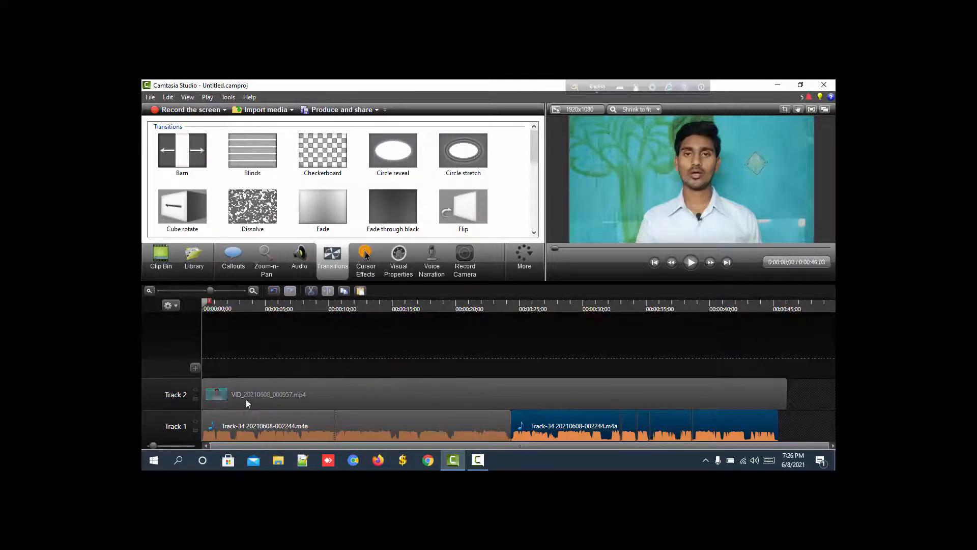
pyautogui.click(466, 153)
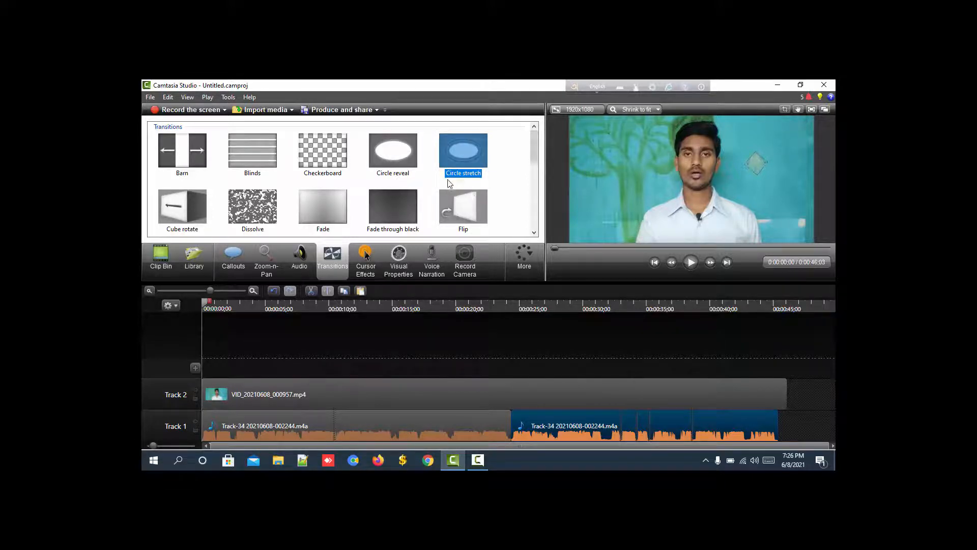
pyautogui.scroll(-5, 379, 176)
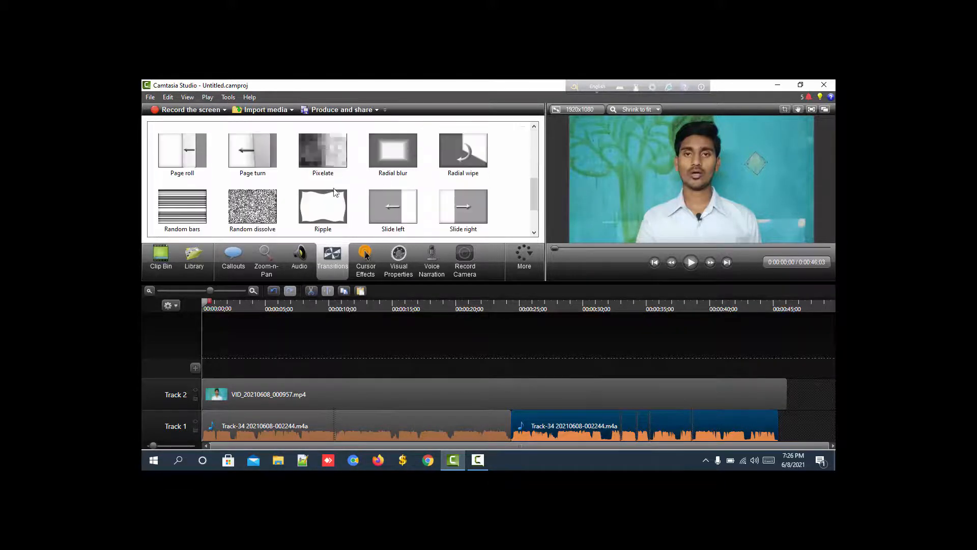
pyautogui.scroll(-2, 345, 212)
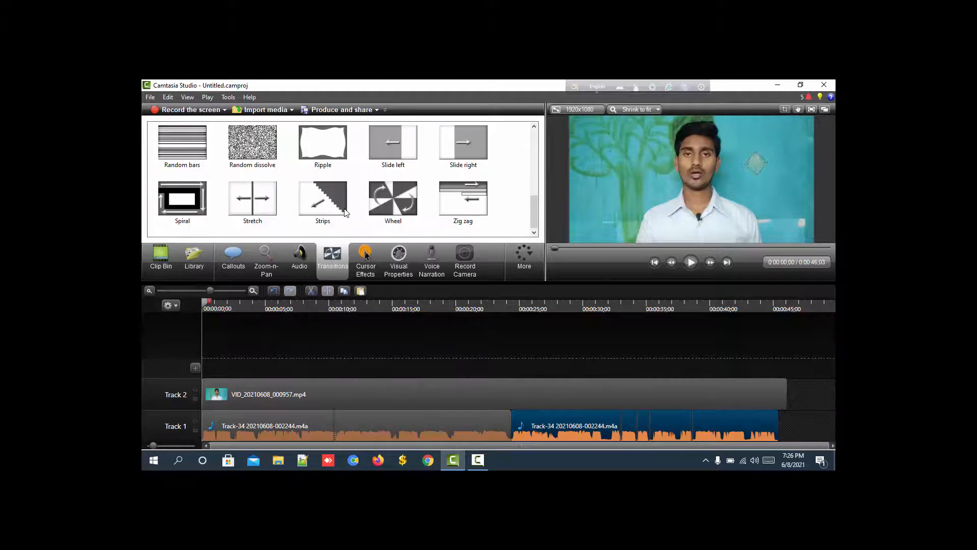
pyautogui.click(336, 154)
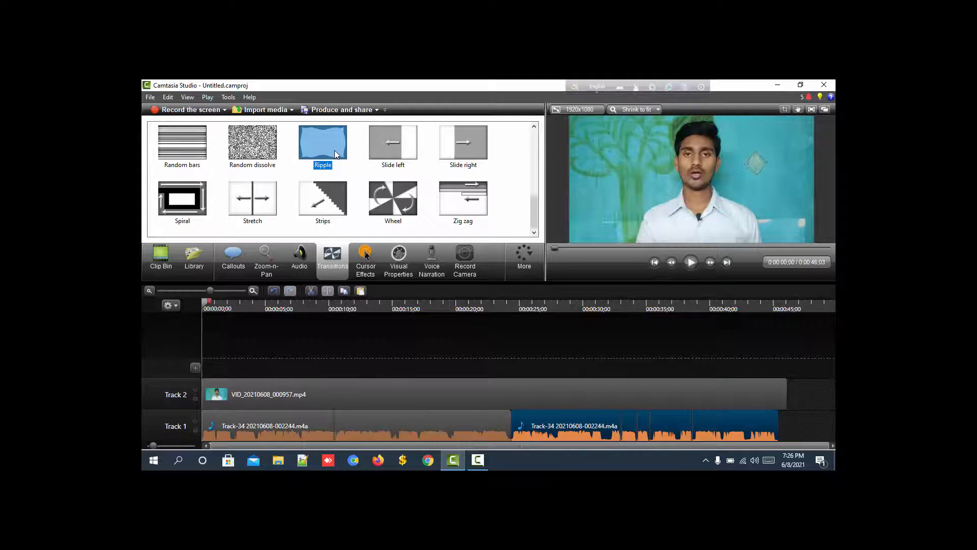
pyautogui.moveTo(333, 150)
pyautogui.mouseDown()
pyautogui.moveTo(255, 432)
pyautogui.moveTo(255, 411)
pyautogui.moveTo(232, 405)
pyautogui.mouseUp()
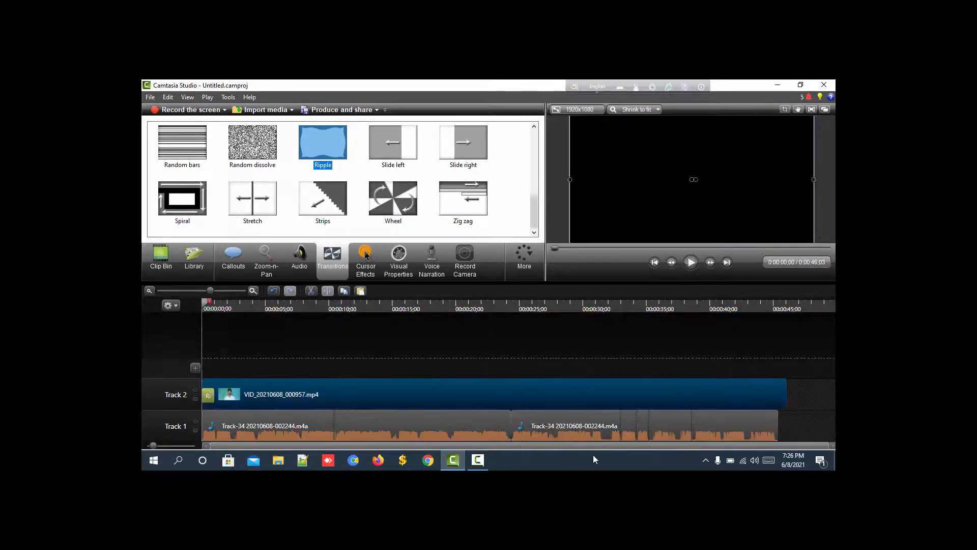
# Play the opening of the video to preview the Ripple transition, stop, and move the playhead back near the beginning.
pyautogui.click(691, 263)
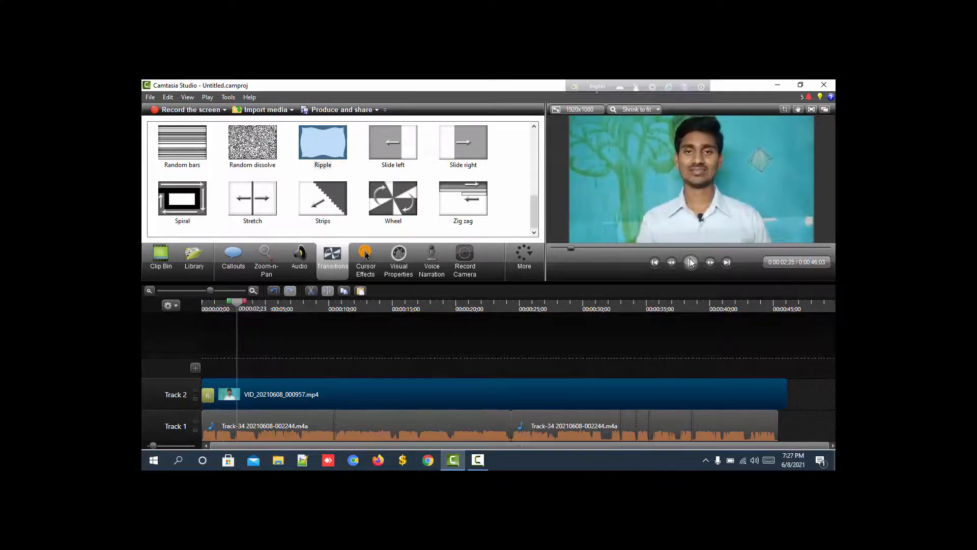
pyautogui.press('space')
pyautogui.click(215, 302)
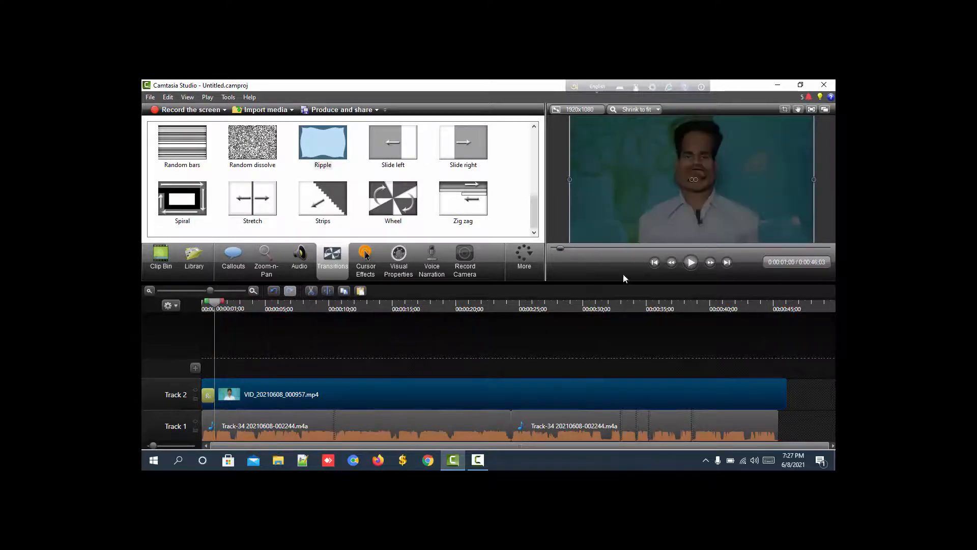
# Review the available editing dimensions and confirm Maximum 1080p HD (1920x1080) for the project.
pyautogui.click(580, 110)
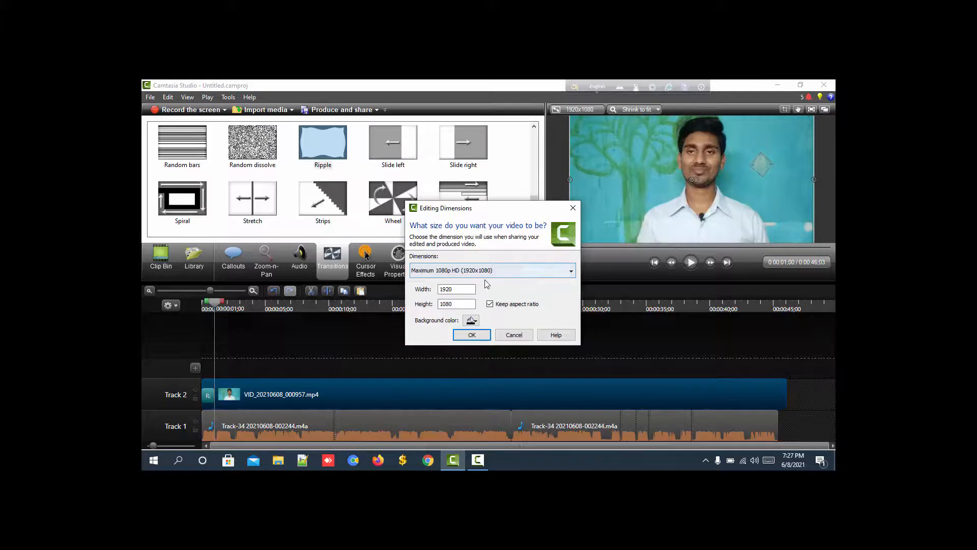
pyautogui.click(571, 271)
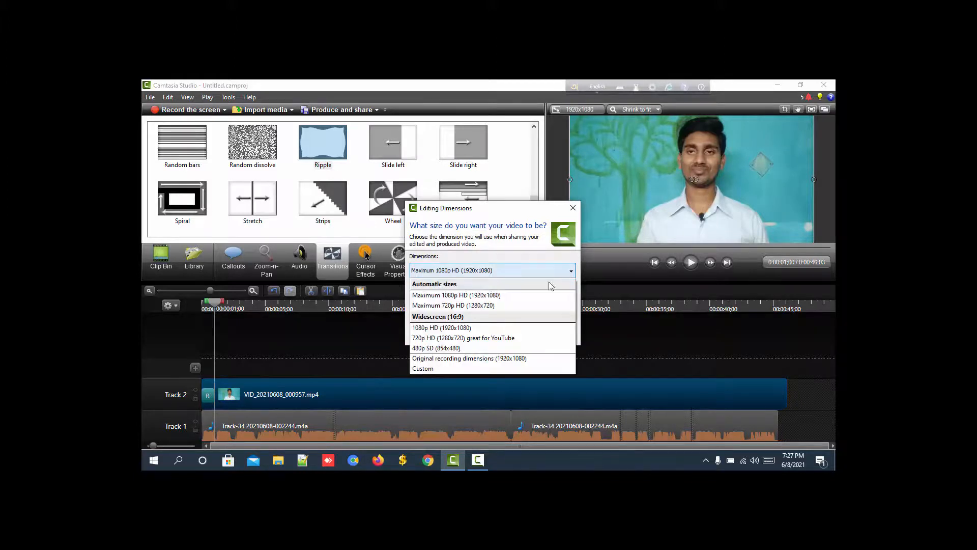
pyautogui.click(445, 330)
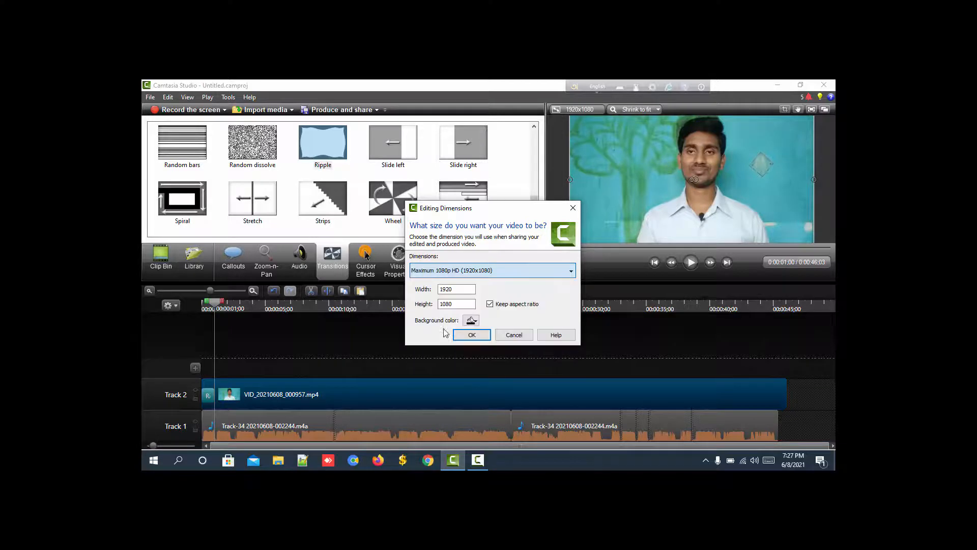
pyautogui.click(473, 335)
# Play a little further and adjust the video's side edges and position on the canvas so it fills the frame.
pyautogui.click(688, 263)
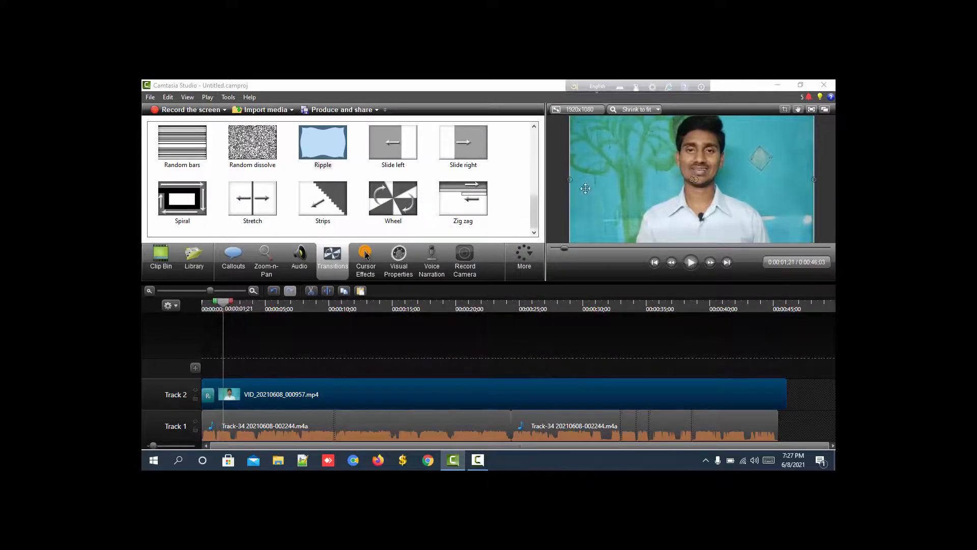
pyautogui.moveTo(570, 180); pyautogui.dragTo(569, 179)
pyautogui.moveTo(815, 178); pyautogui.dragTo(816, 179)
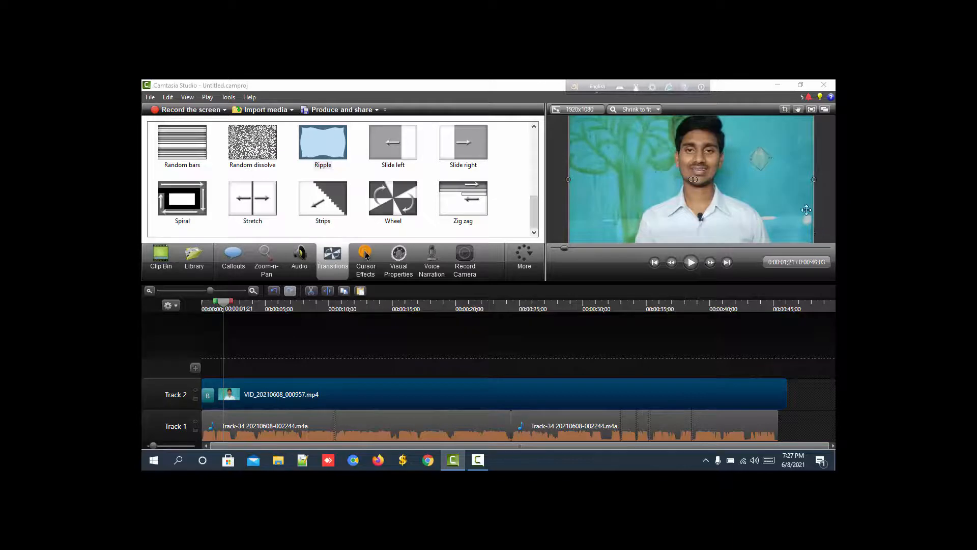
pyautogui.moveTo(789, 226); pyautogui.dragTo(810, 254)
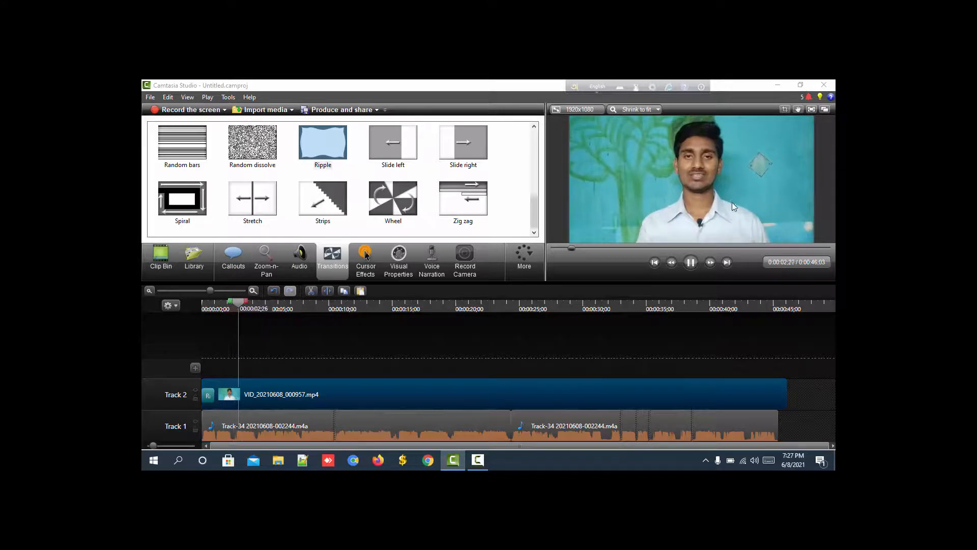
pyautogui.click(739, 150)
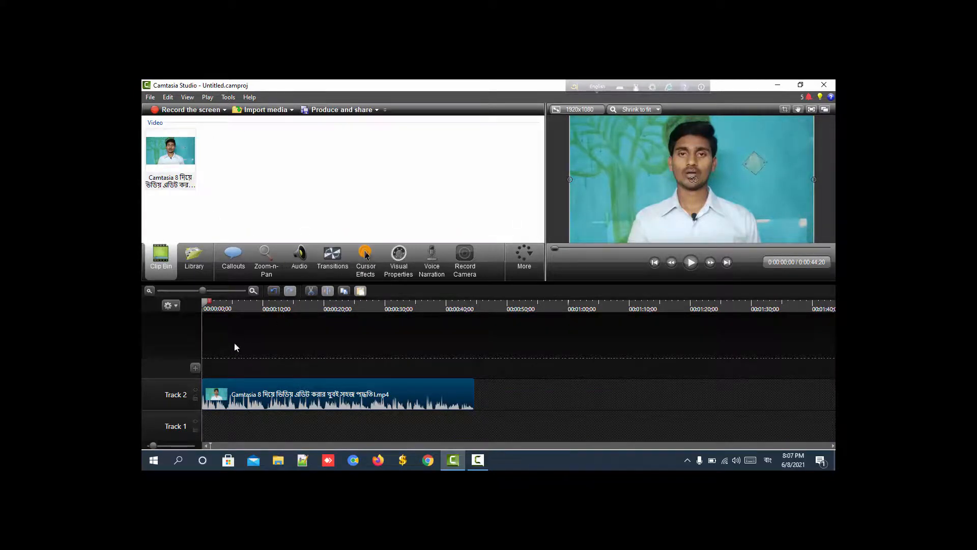
# Add a text-only callout at the start of the timeline above the video clip.
pyautogui.click(235, 260)
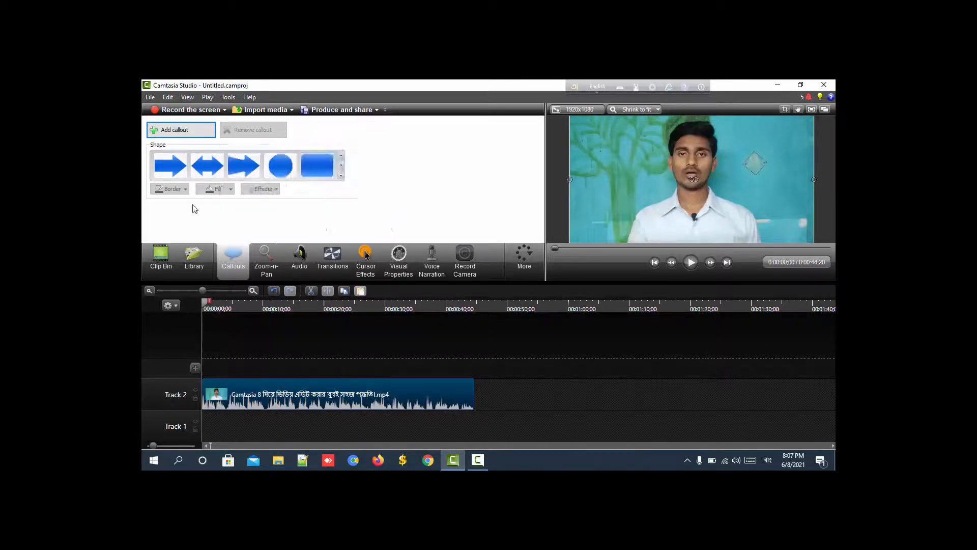
pyautogui.click(340, 178)
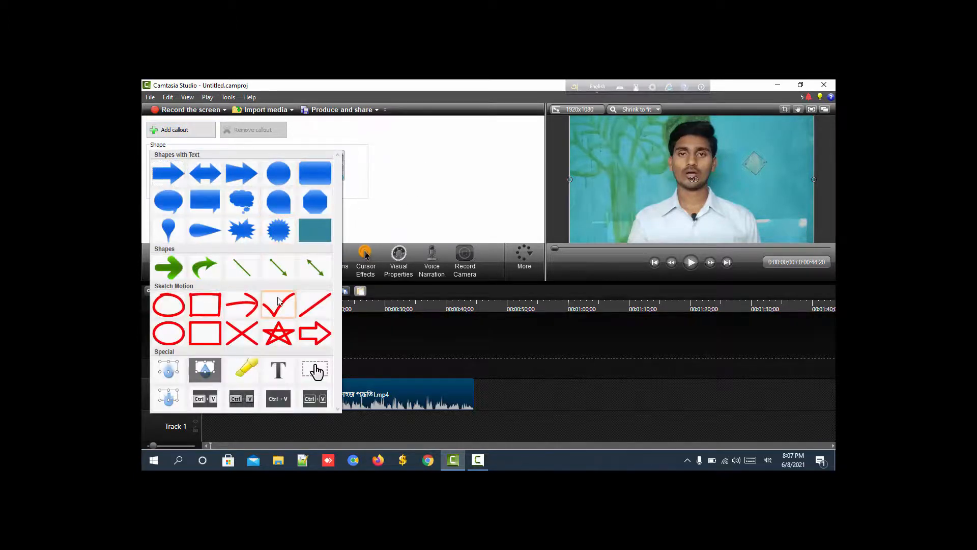
pyautogui.click(282, 373)
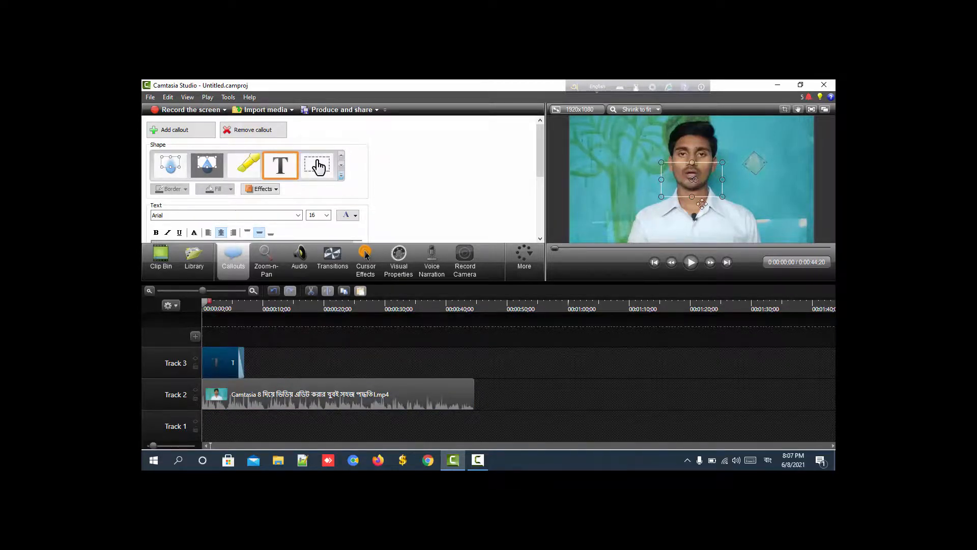
# Try to change the text callout's font to Arial Baltic and select its box on the canvas.
pyautogui.click(297, 214)
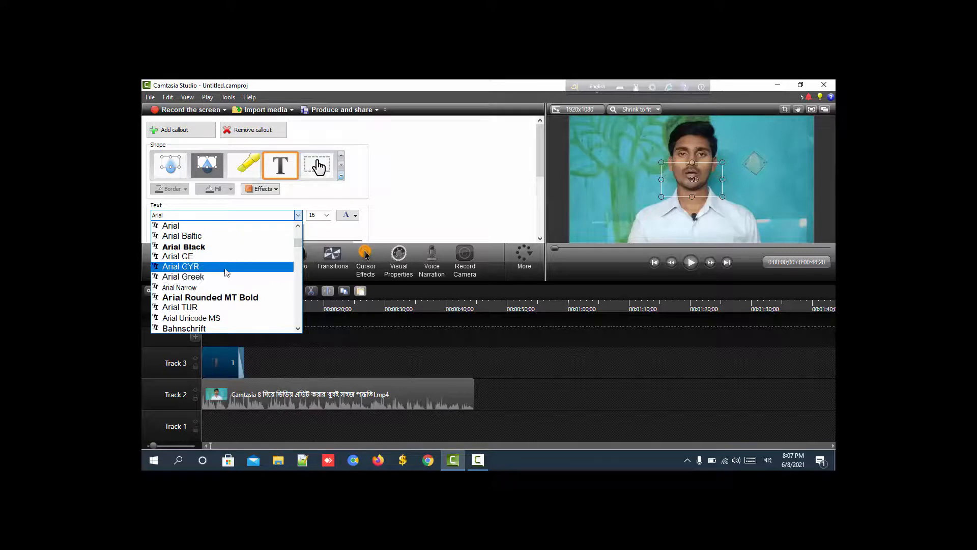
pyautogui.scroll(-3, 227, 265)
pyautogui.scroll(-1, 213, 278)
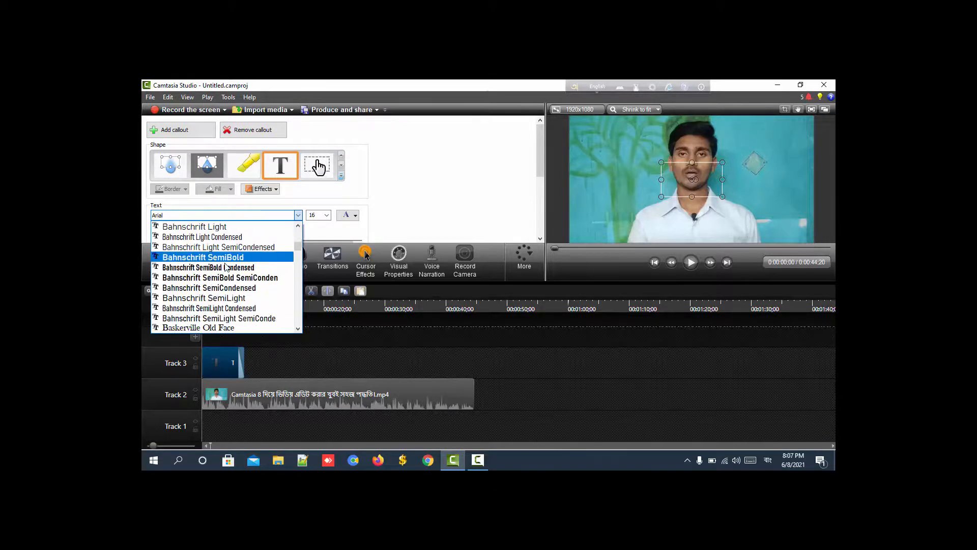
pyautogui.scroll(4, 211, 295)
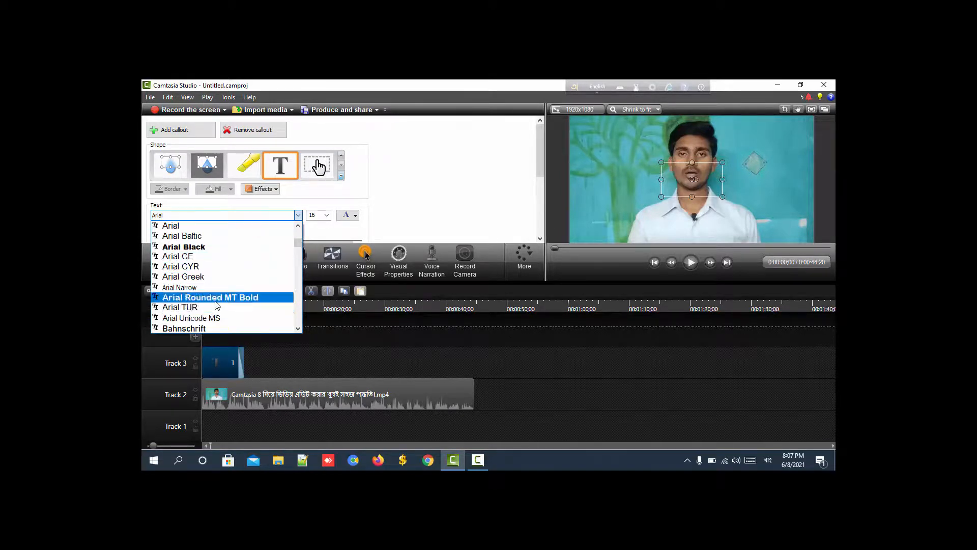
pyautogui.click(210, 236)
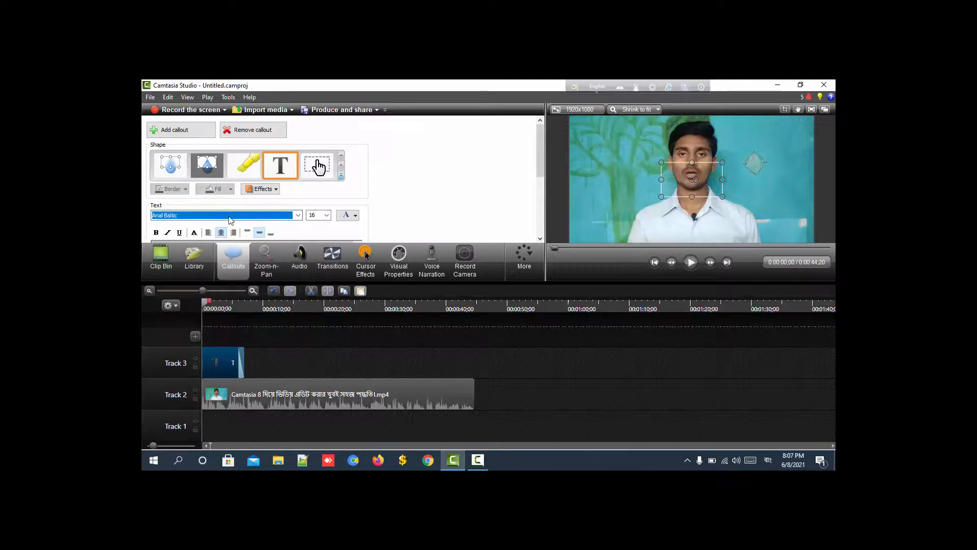
pyautogui.click(700, 188)
pyautogui.click(692, 185)
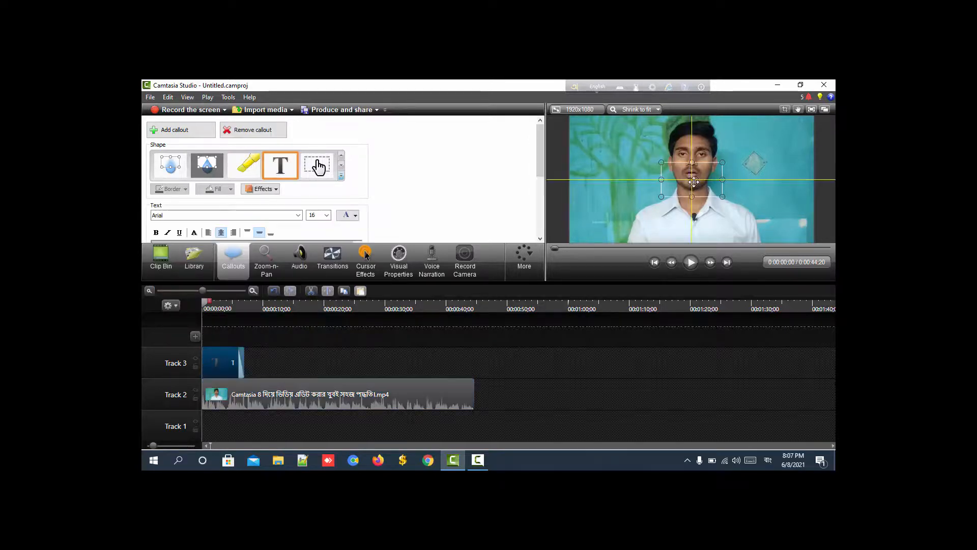
# Add a caption at the start of the timeline with the text "aSFafAZFcASFSASASAcf".
pyautogui.press('o')
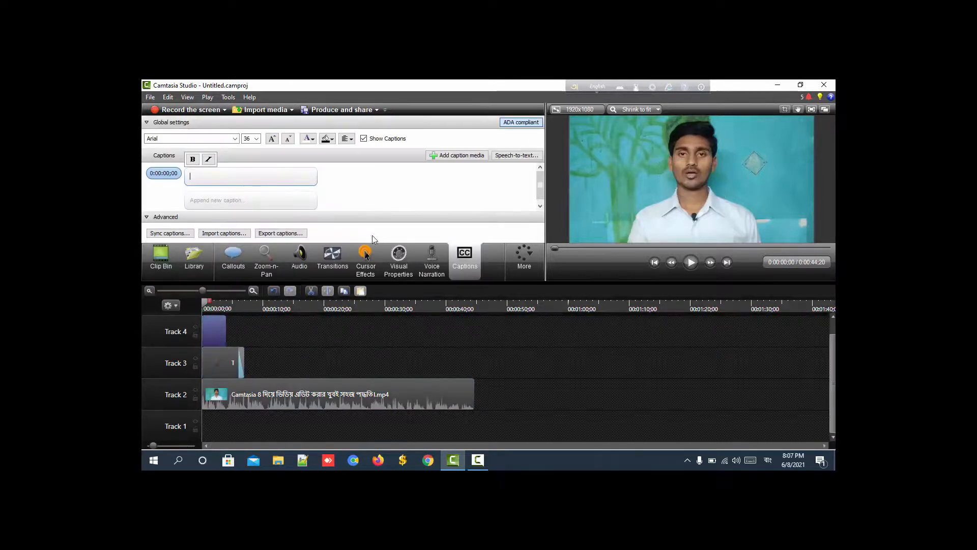
pyautogui.write('aSFaf')
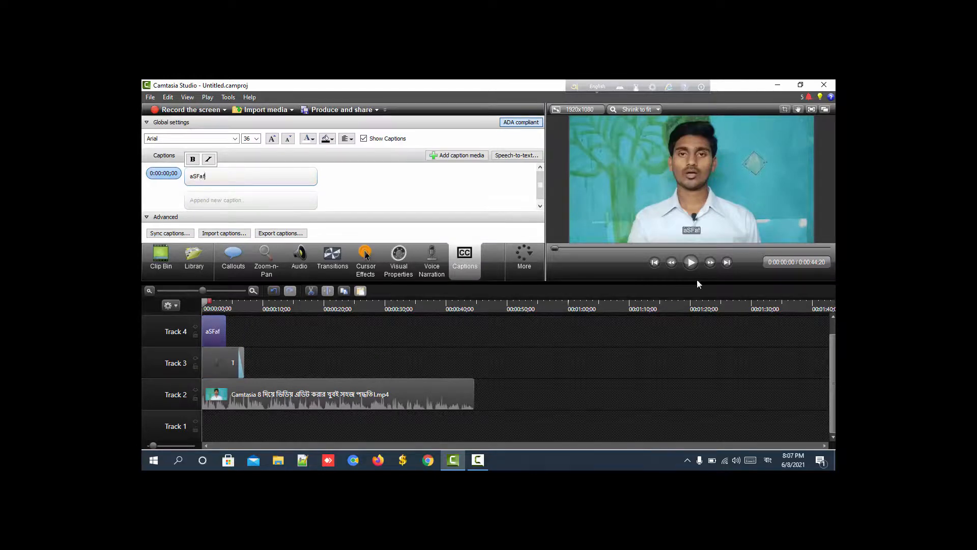
pyautogui.write('AZFcASFSASASAcf')
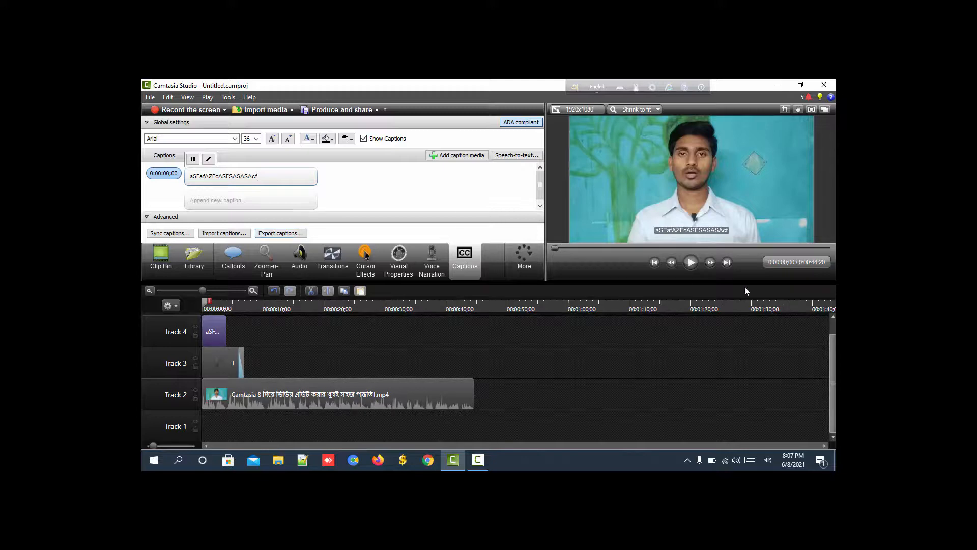
# Set the caption font size to 48.
pyautogui.click(710, 231)
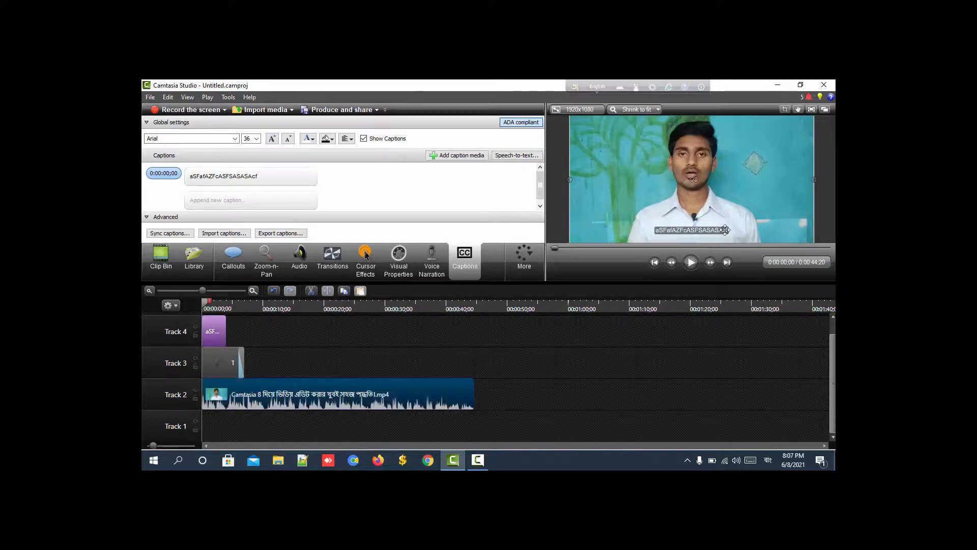
pyautogui.click(256, 138)
pyautogui.scroll(-1, 264, 205)
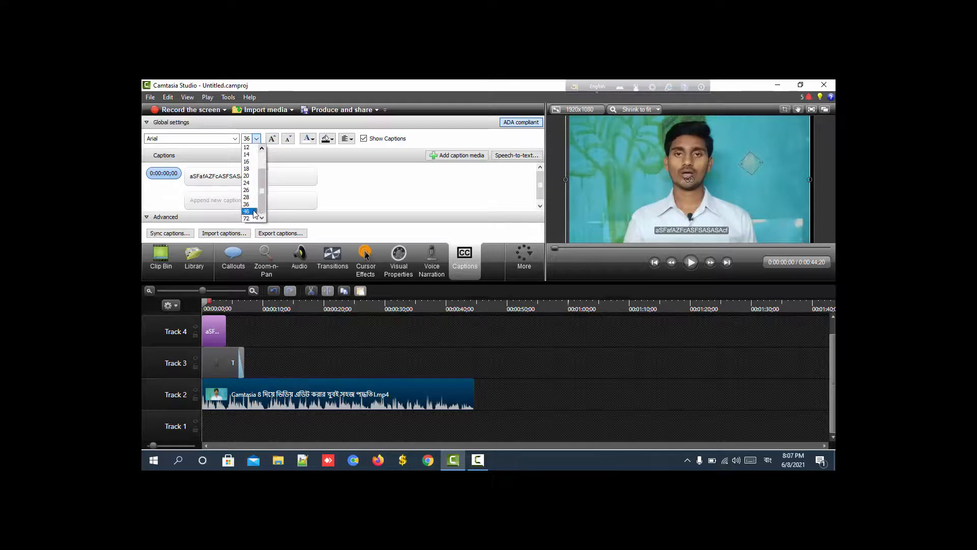
pyautogui.click(250, 211)
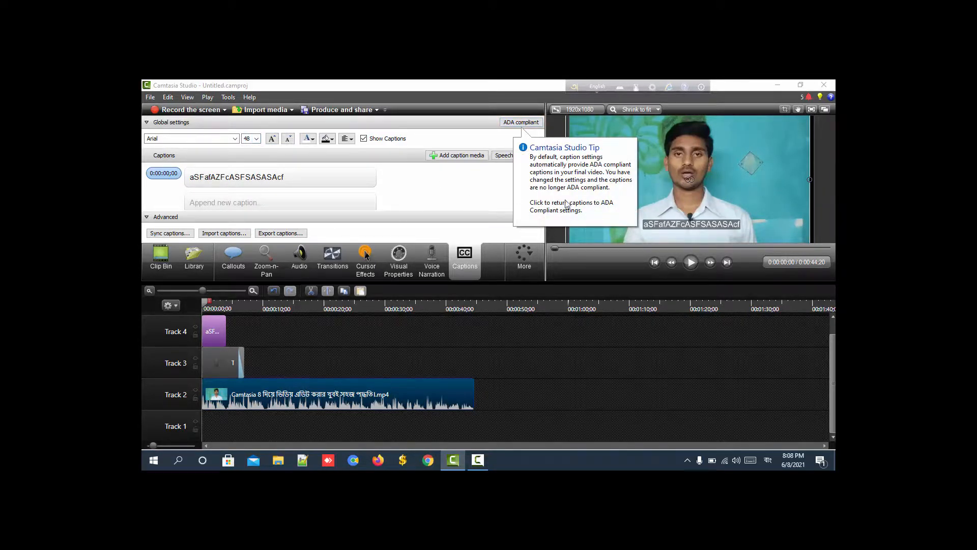
# Try left and right alignment for the caption text, and finish with center alignment.
pyautogui.click(348, 140)
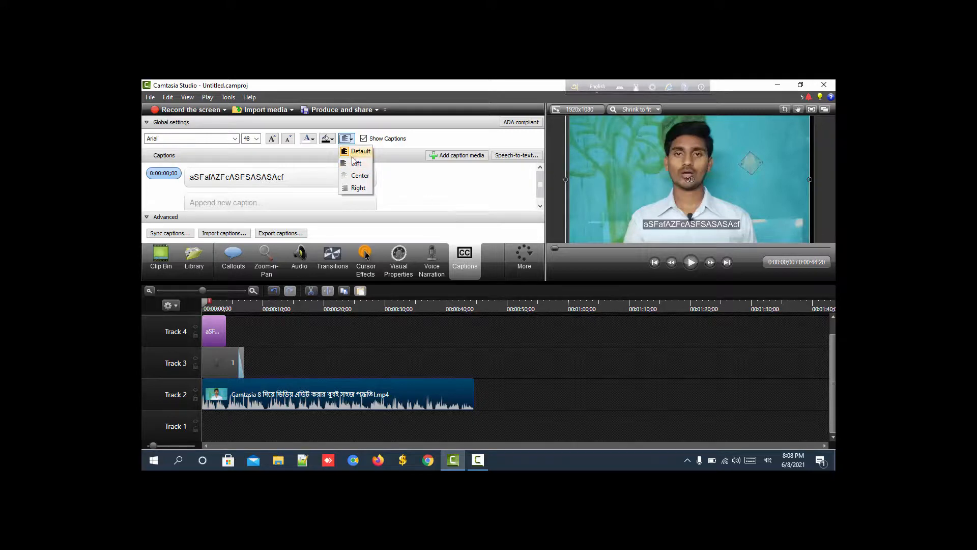
pyautogui.click(344, 163)
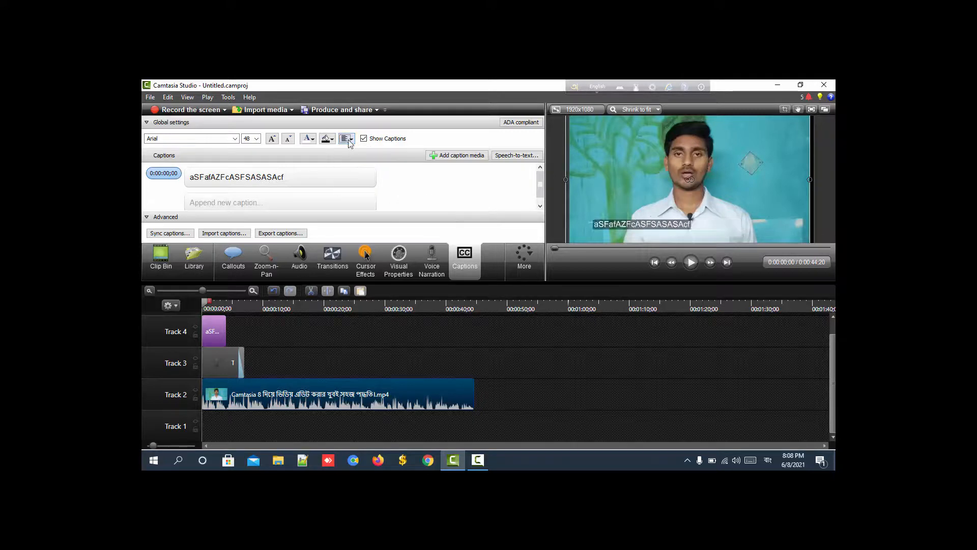
pyautogui.click(349, 139)
pyautogui.click(359, 188)
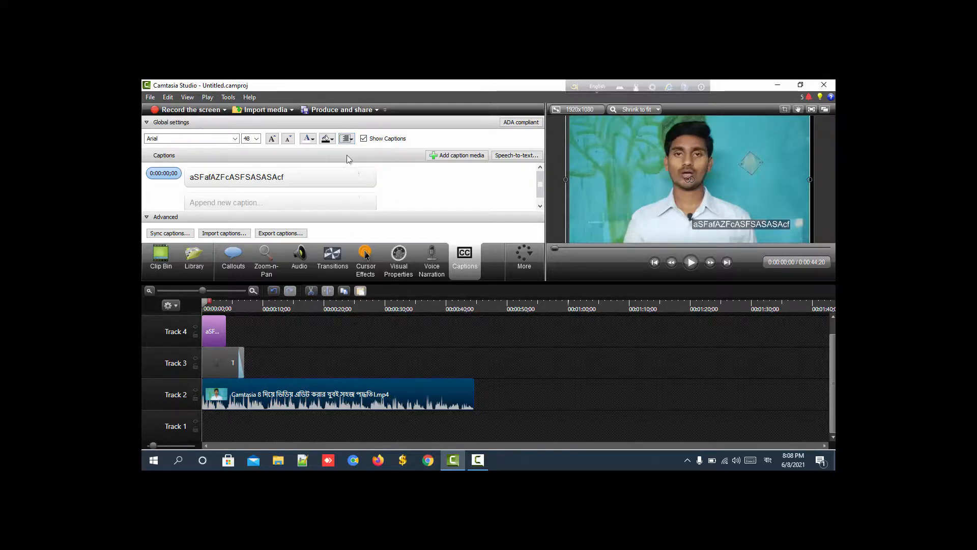
pyautogui.click(347, 138)
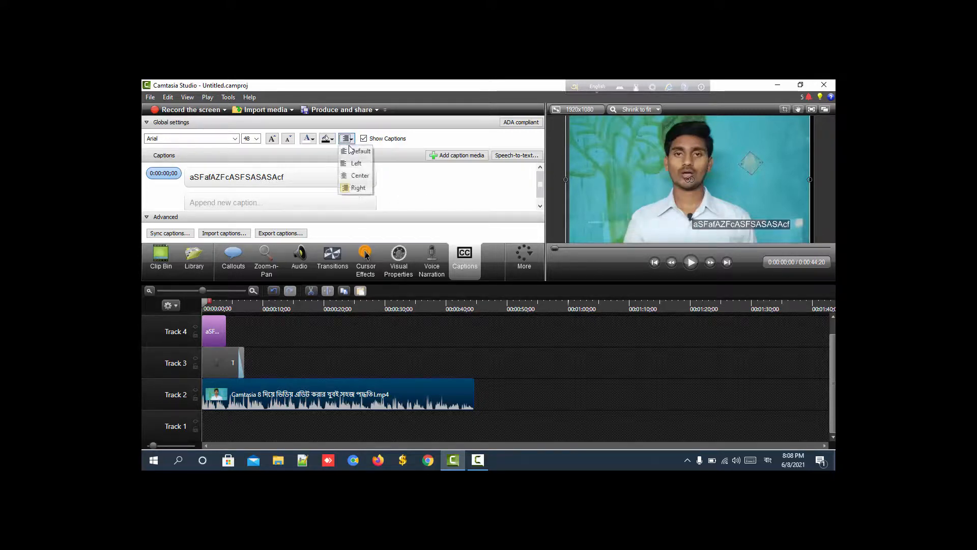
pyautogui.click(350, 176)
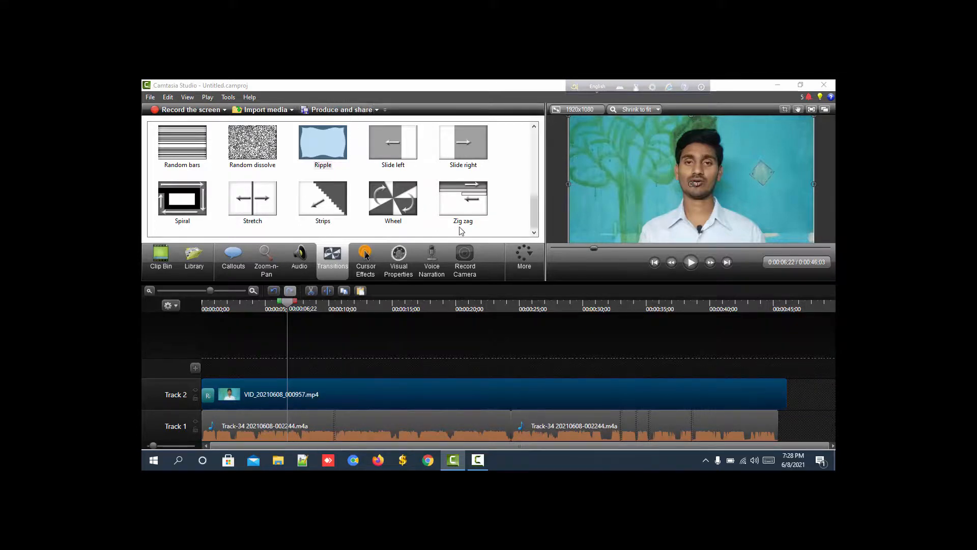
# Start producing the video with the "MP4 only (up to 1080p)" preset and continue to the file name and folder settings.
pyautogui.click(336, 110)
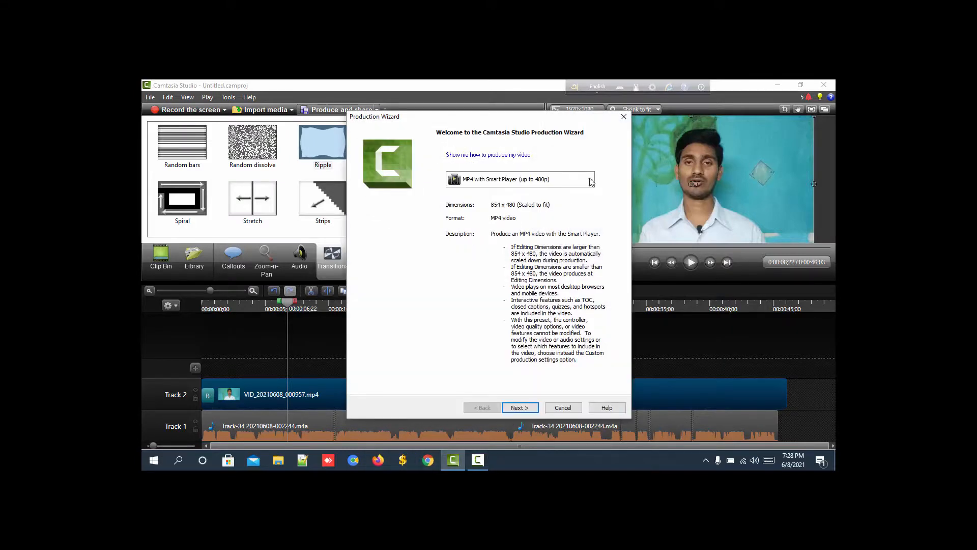
pyautogui.click(591, 180)
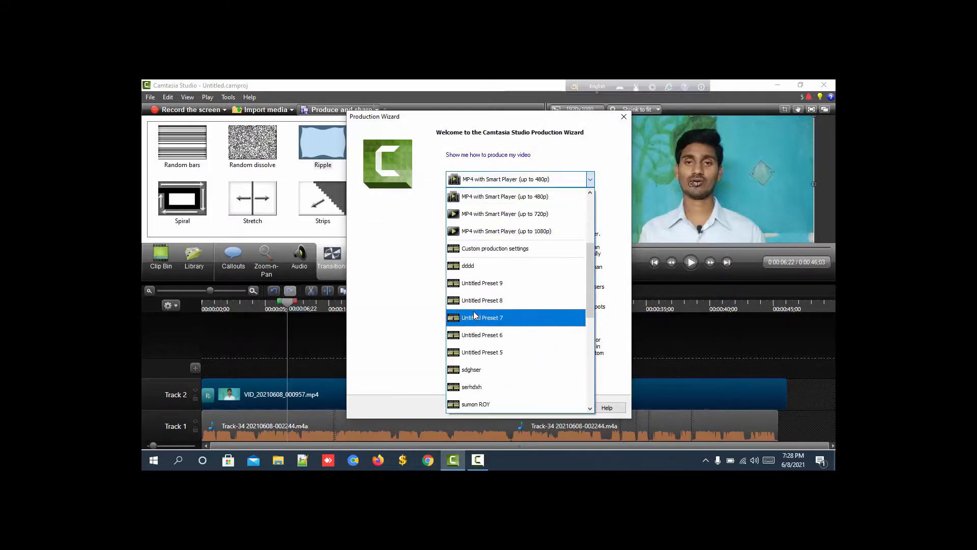
pyautogui.scroll(3, 509, 331)
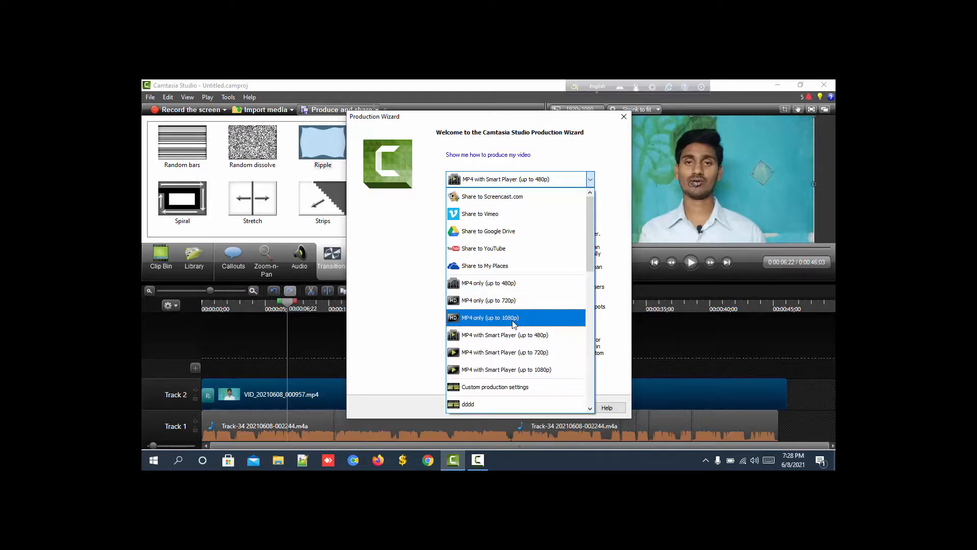
pyautogui.click(514, 318)
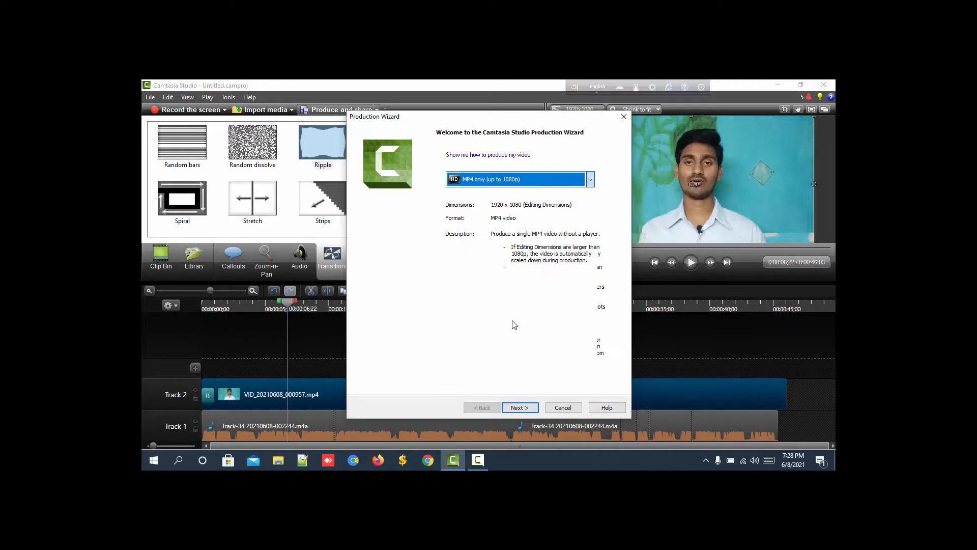
pyautogui.click(518, 408)
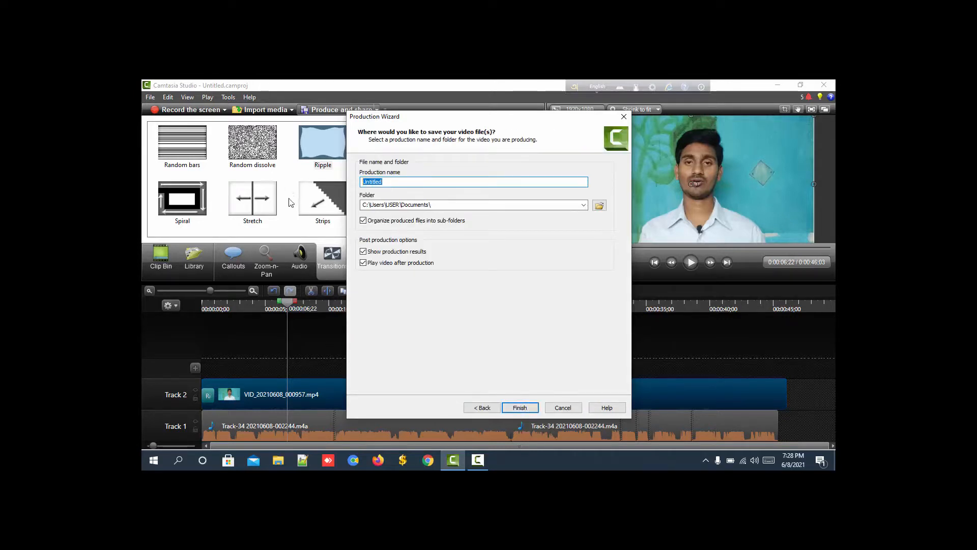
# Name the production "Camtasia 8 vedio edating".
pyautogui.write('Camtasia')
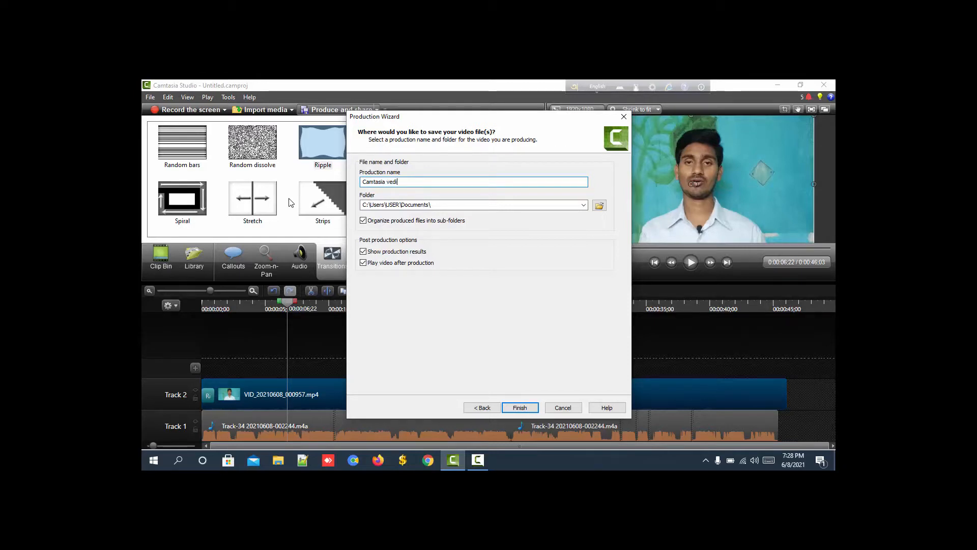
pyautogui.write('vedio eda')
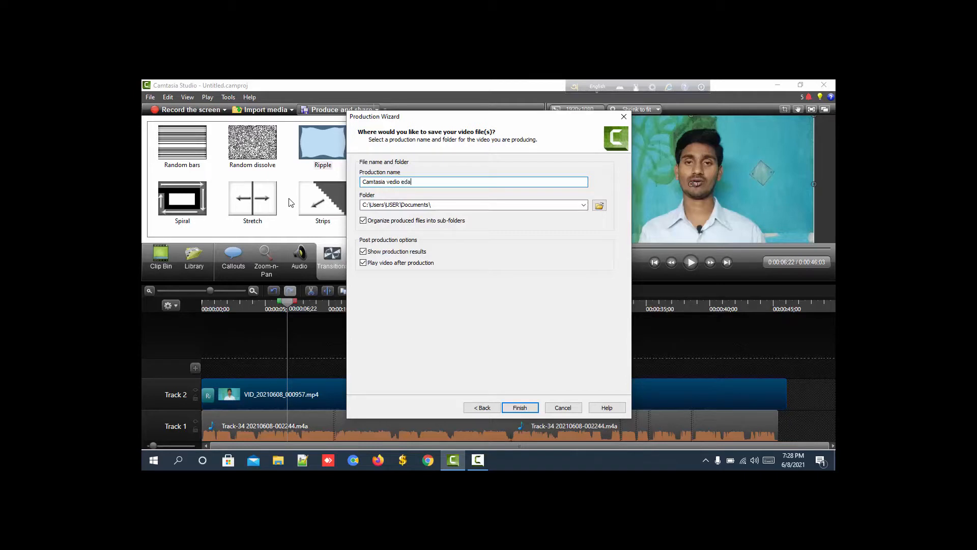
pyautogui.write('ting')
pyautogui.click(388, 182)
pyautogui.write('8')
# Set the output folder to C:\Users\USER\Downloads\ and start rendering the video.
pyautogui.click(585, 207)
pyautogui.click(584, 205)
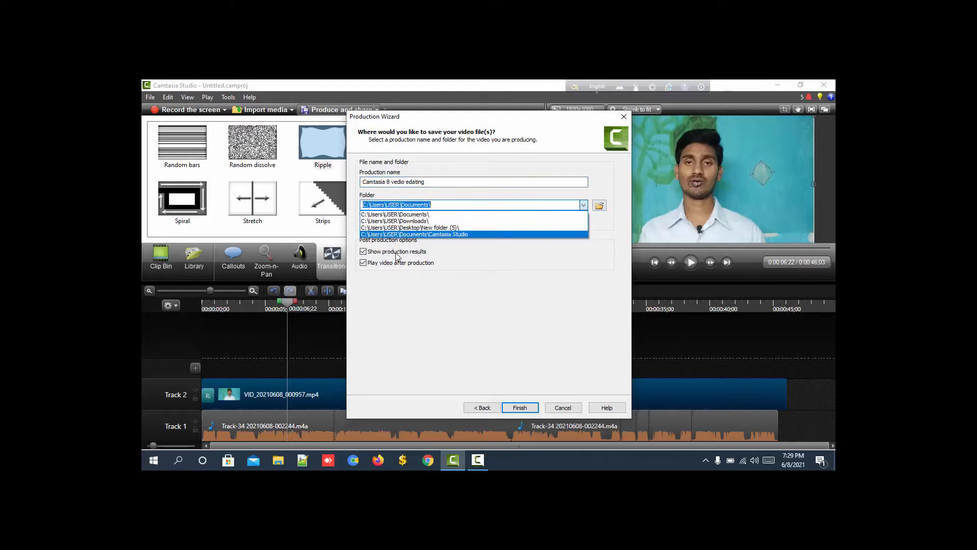
pyautogui.click(414, 223)
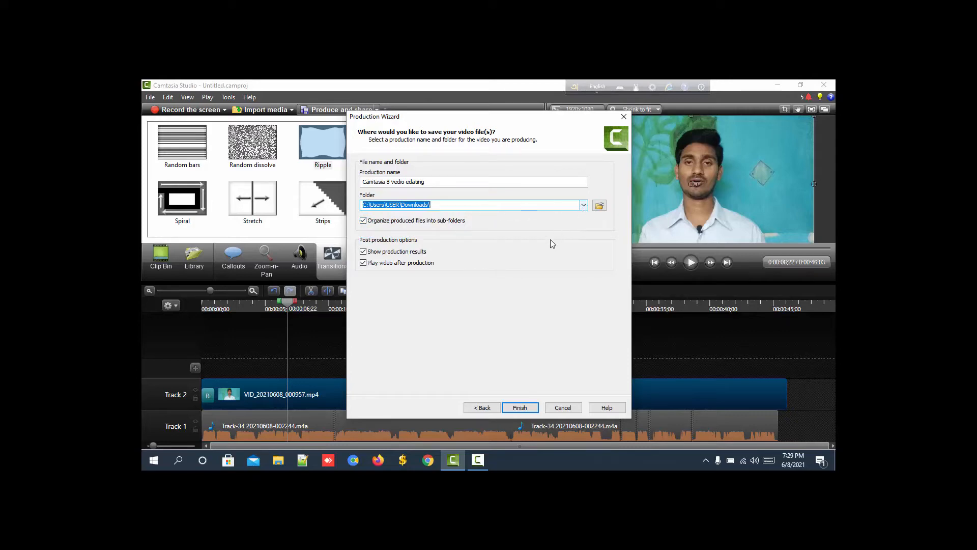
pyautogui.click(531, 409)
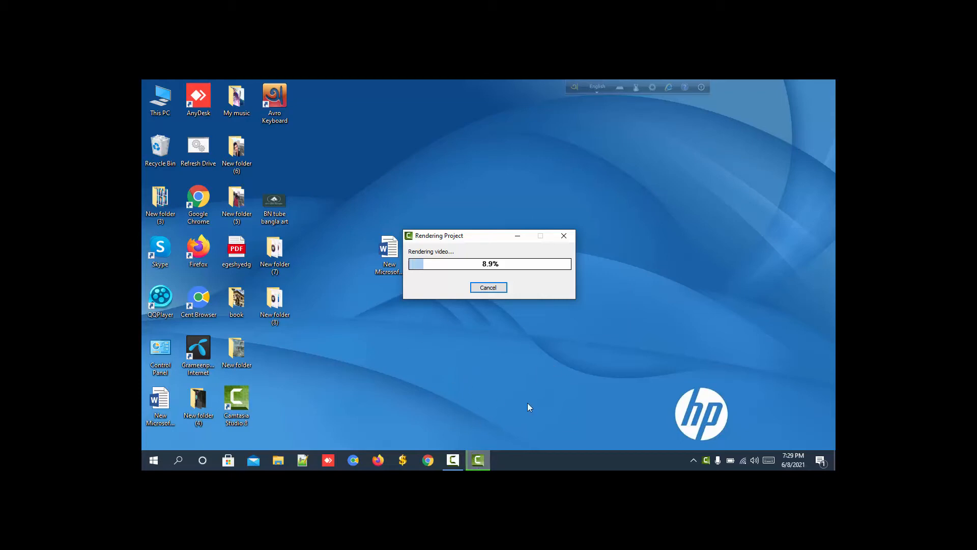
pyautogui.click(452, 459)
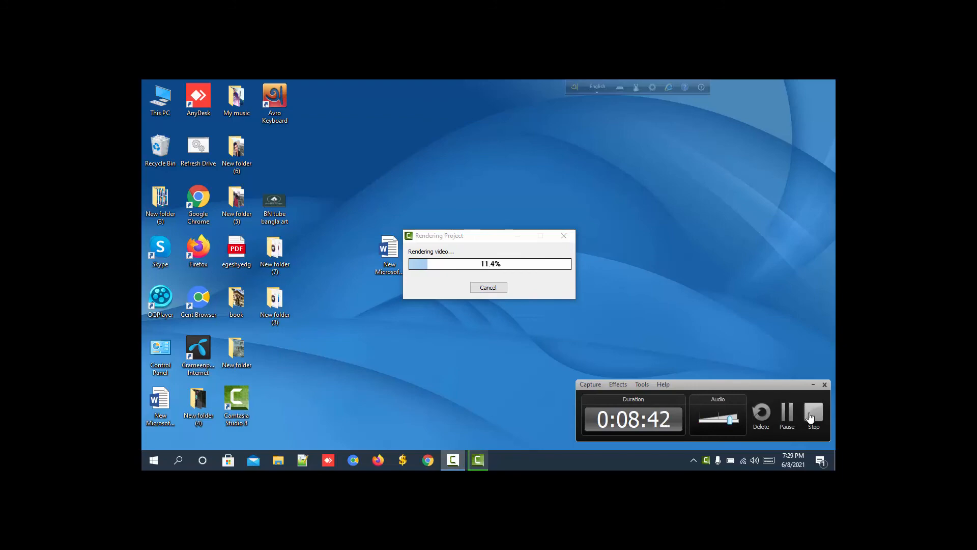